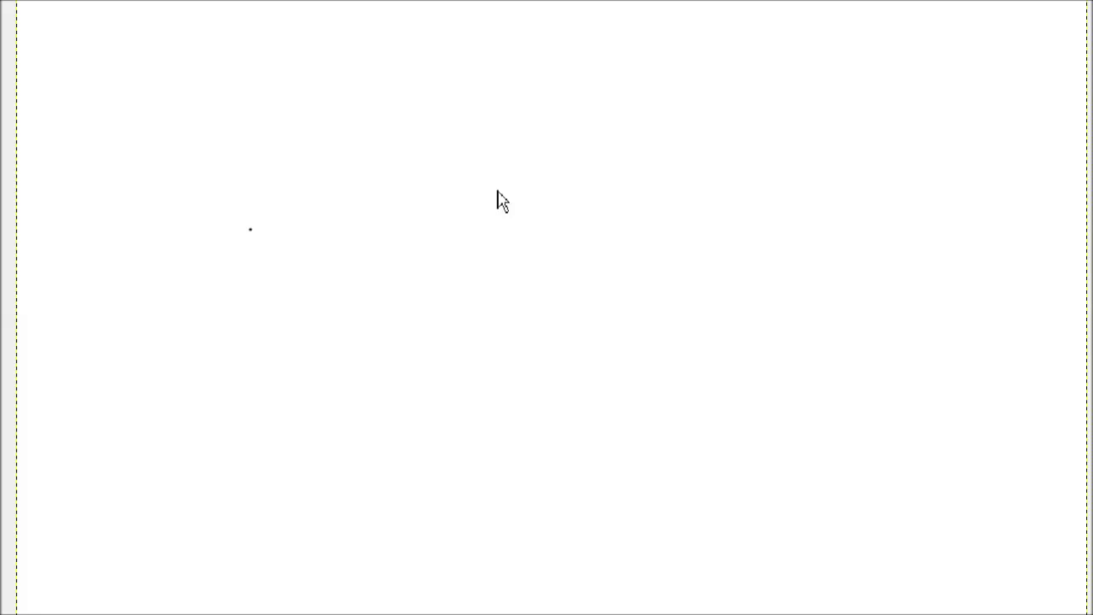
# Step: Sketch a boxy shape with a top arc and a ground line beneath it in black
pyautogui.moveTo(415, 203)
pyautogui.mouseDown()
pyautogui.moveTo(604, 196)
pyautogui.moveTo(581, 235)
pyautogui.moveTo(397, 243)
pyautogui.moveTo(455, 248)
pyautogui.mouseUp()
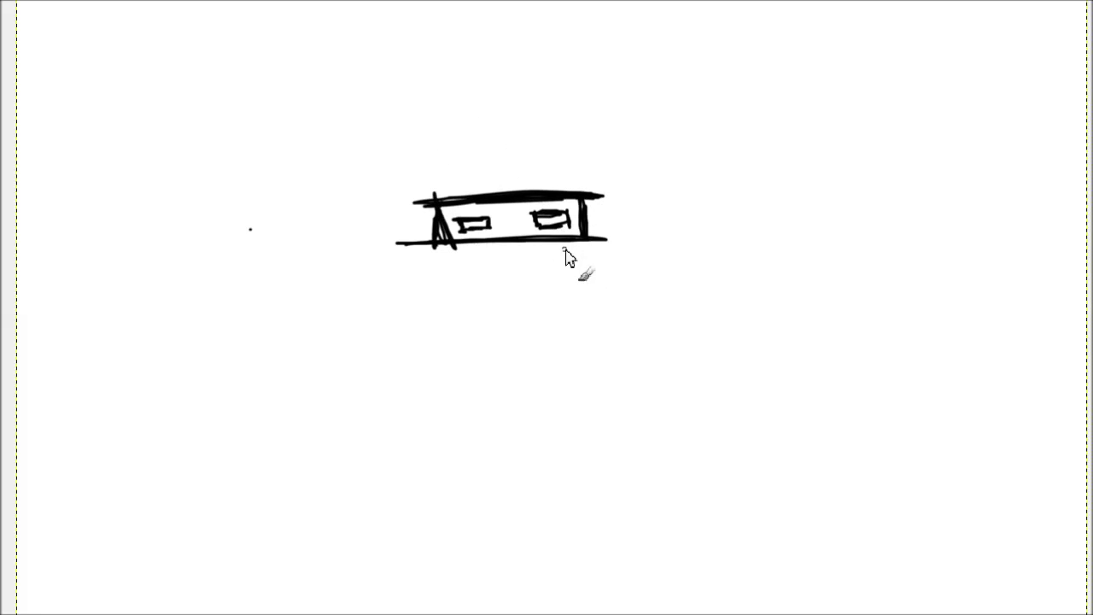
pyautogui.moveTo(439, 196)
pyautogui.mouseDown()
pyautogui.moveTo(455, 134)
pyautogui.moveTo(576, 134)
pyautogui.mouseUp()
pyautogui.moveTo(459, 149); pyautogui.dragTo(555, 148)
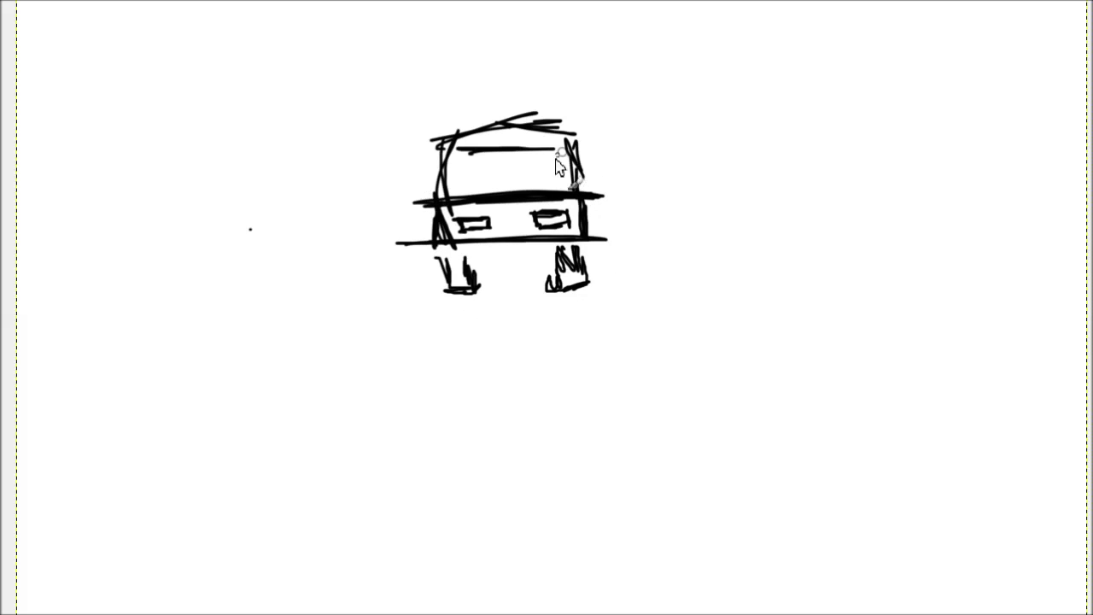
pyautogui.moveTo(444, 292); pyautogui.dragTo(193, 303)
# Step: Add grass tufts along the ground line and paint the shape's body ochre
pyautogui.moveTo(492, 283); pyautogui.dragTo(540, 283)
pyautogui.moveTo(590, 278)
pyautogui.mouseDown()
pyautogui.moveTo(641, 282)
pyautogui.moveTo(631, 281)
pyautogui.mouseUp()
pyautogui.moveTo(619, 283); pyautogui.dragTo(842, 289)
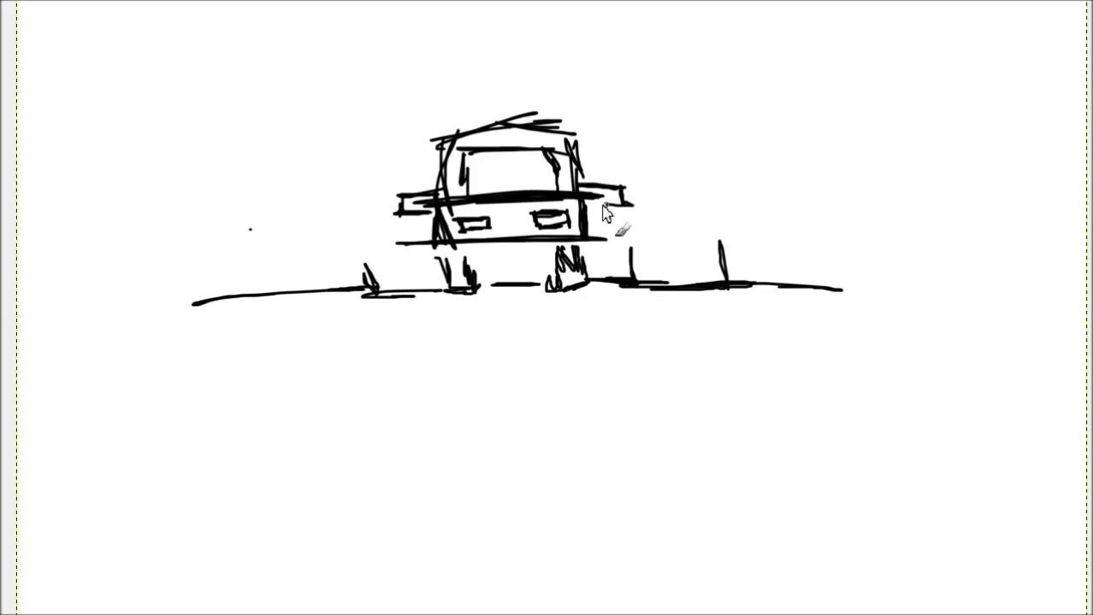
pyautogui.moveTo(473, 208)
pyautogui.mouseDown()
pyautogui.moveTo(556, 207)
pyautogui.moveTo(457, 229)
pyautogui.moveTo(461, 243)
pyautogui.mouseUp()
pyautogui.moveTo(519, 224)
pyautogui.mouseDown()
pyautogui.moveTo(560, 242)
pyautogui.moveTo(566, 171)
pyautogui.moveTo(547, 145)
pyautogui.moveTo(474, 141)
pyautogui.moveTo(467, 187)
pyautogui.moveTo(403, 198)
pyautogui.mouseUp()
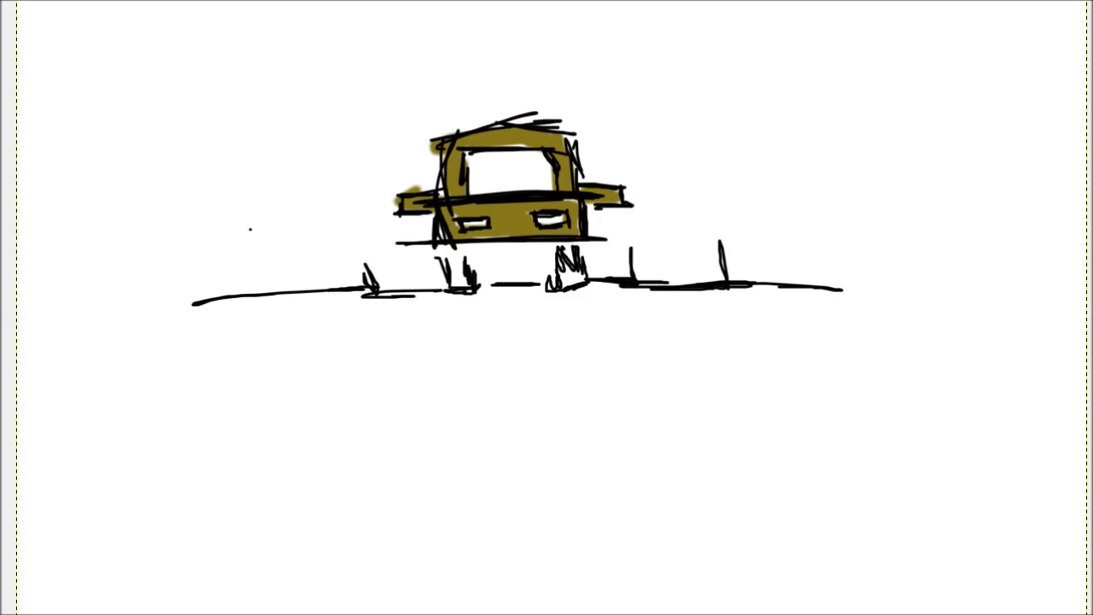
# Step: Paint the shape's legs and window dark green
pyautogui.click(966, 334)
pyautogui.moveTo(563, 252); pyautogui.dragTo(571, 280)
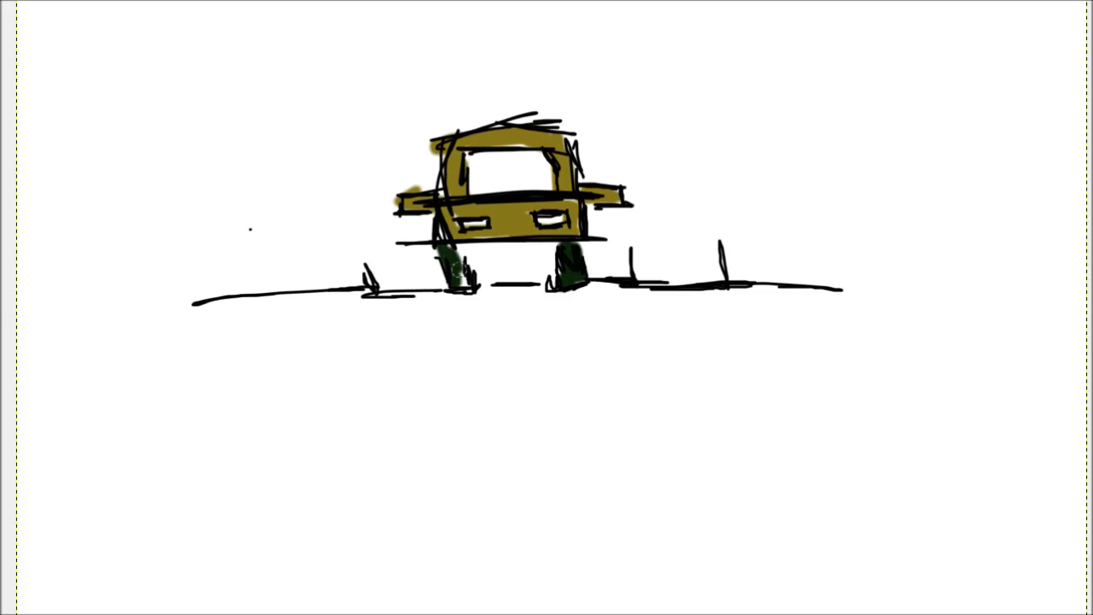
pyautogui.moveTo(473, 156)
pyautogui.mouseDown()
pyautogui.moveTo(530, 162)
pyautogui.moveTo(507, 181)
pyautogui.mouseUp()
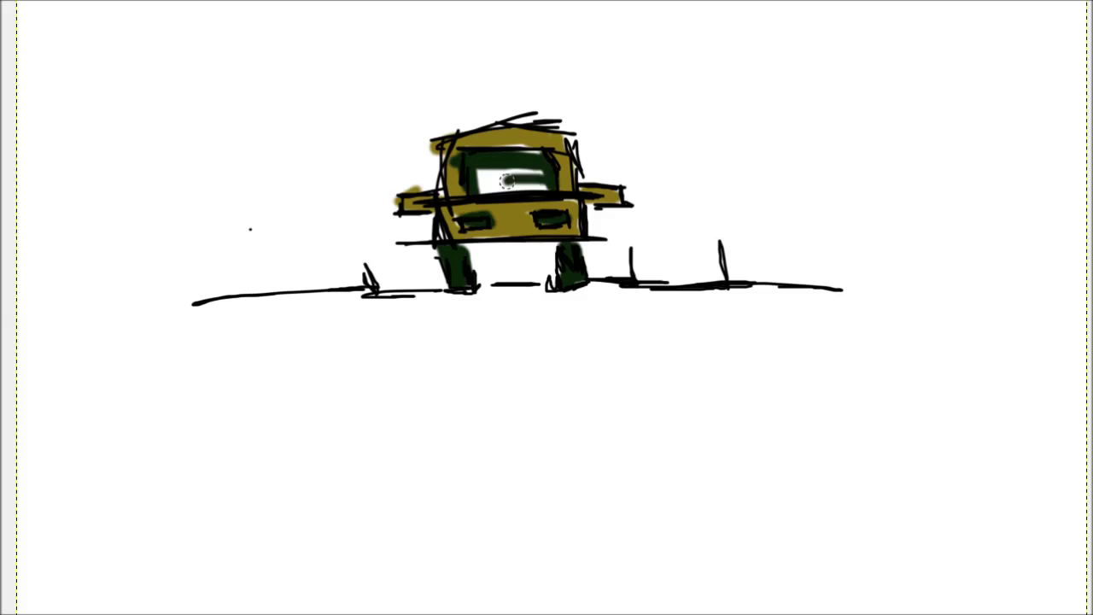
# Step: Brush navy blue between the legs, around both sides and over the top of the shape
pyautogui.click(966, 333)
pyautogui.moveTo(538, 275)
pyautogui.mouseDown()
pyautogui.moveTo(488, 275)
pyautogui.moveTo(546, 256)
pyautogui.moveTo(479, 268)
pyautogui.mouseUp()
pyautogui.moveTo(405, 229)
pyautogui.mouseDown()
pyautogui.moveTo(431, 282)
pyautogui.moveTo(385, 230)
pyautogui.moveTo(299, 282)
pyautogui.moveTo(381, 215)
pyautogui.mouseUp()
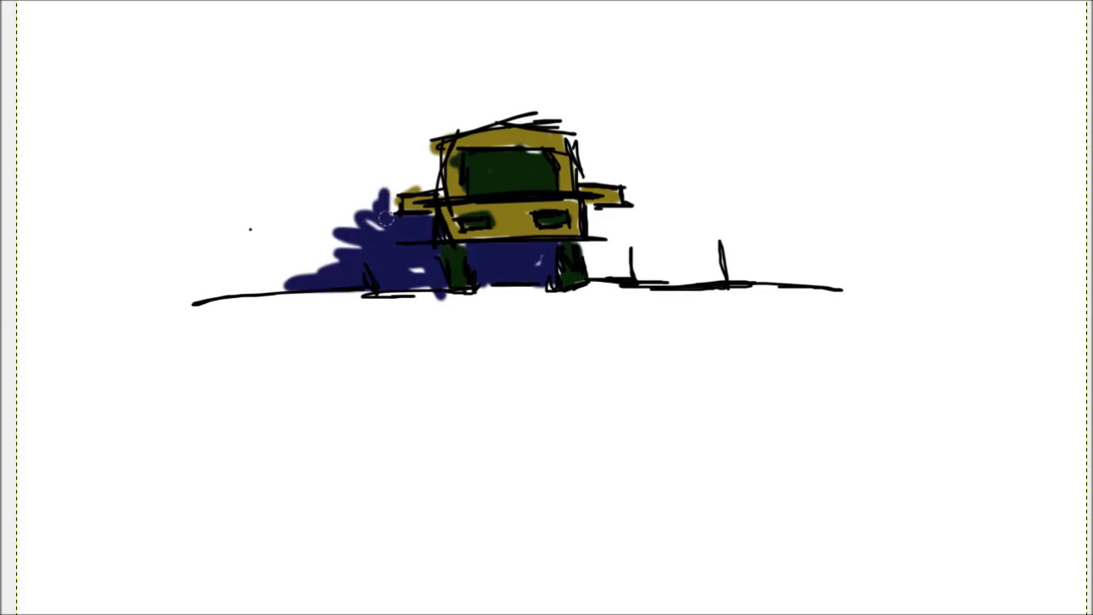
pyautogui.moveTo(428, 182)
pyautogui.mouseDown()
pyautogui.moveTo(453, 106)
pyautogui.moveTo(564, 111)
pyautogui.moveTo(569, 127)
pyautogui.mouseUp()
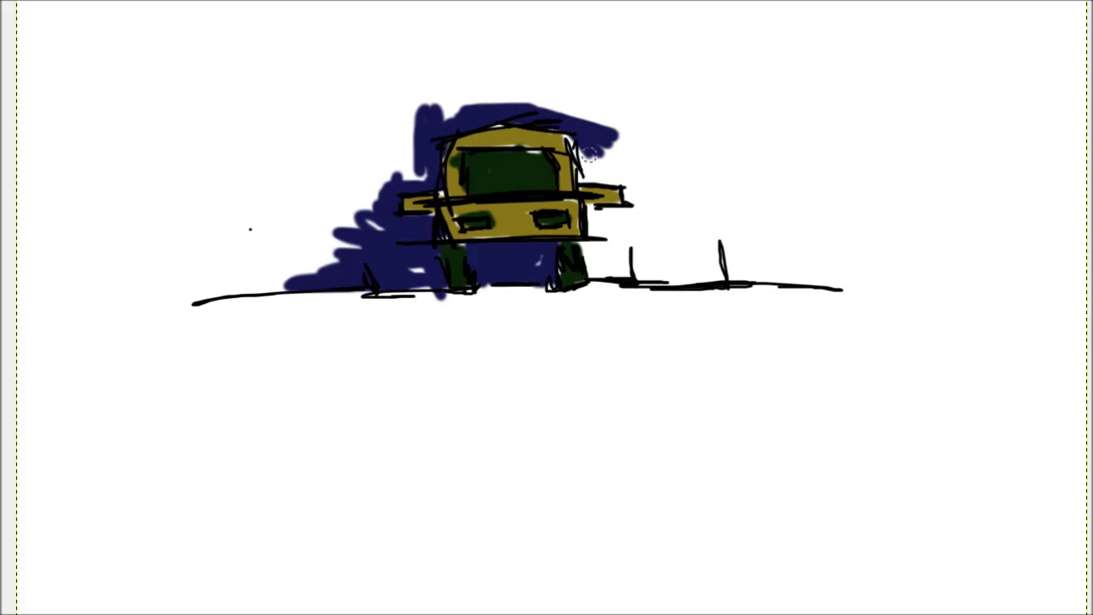
pyautogui.moveTo(623, 171)
pyautogui.mouseDown()
pyautogui.moveTo(636, 198)
pyautogui.moveTo(598, 246)
pyautogui.moveTo(650, 273)
pyautogui.mouseUp()
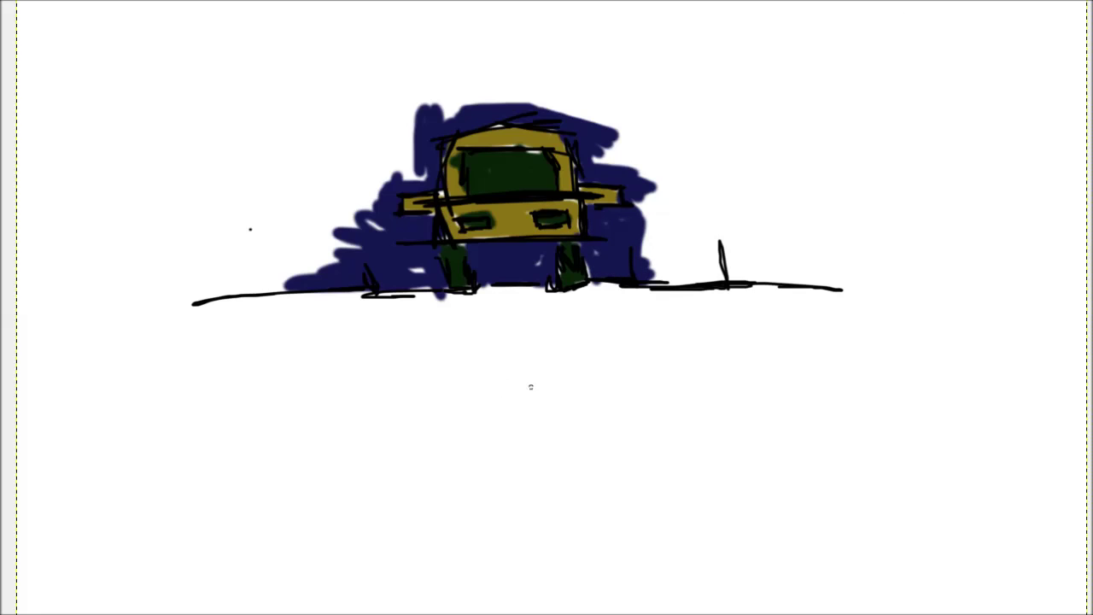
# Step: Draw a black side-view outline and a front-view outline below the coloured sketch
pyautogui.moveTo(503, 390); pyautogui.dragTo(543, 391)
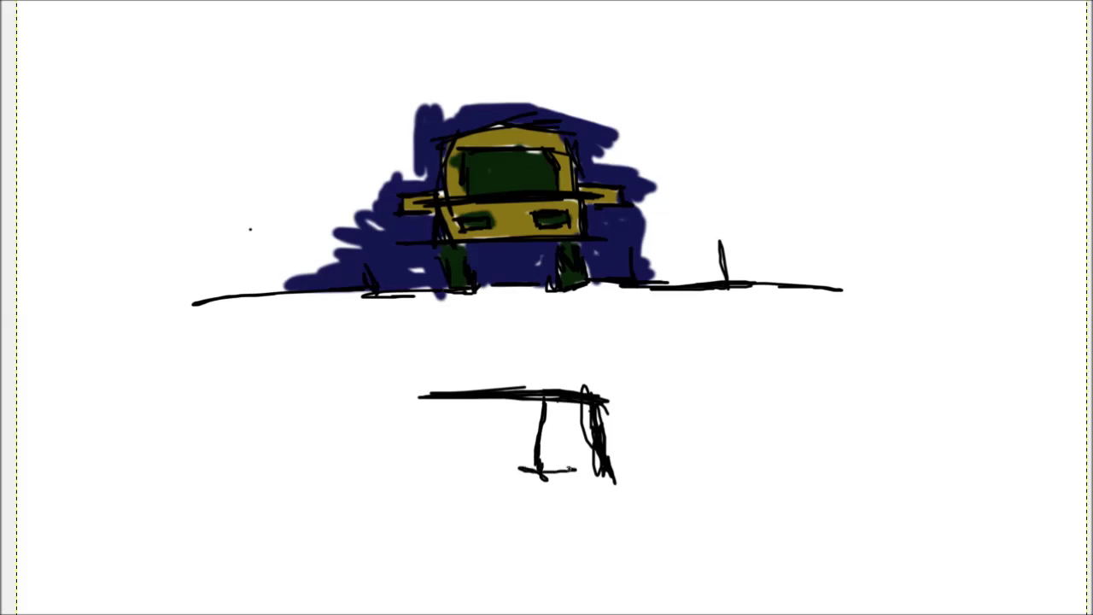
pyautogui.moveTo(453, 492); pyautogui.dragTo(607, 475)
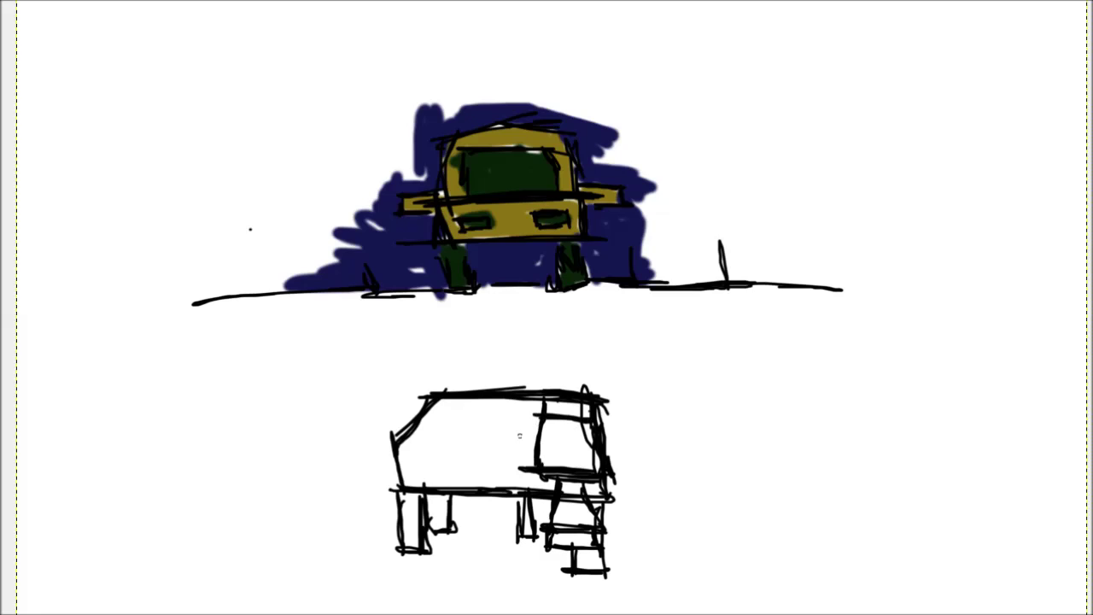
pyautogui.moveTo(705, 393); pyautogui.dragTo(844, 391)
pyautogui.moveTo(825, 381); pyautogui.dragTo(827, 500)
pyautogui.moveTo(728, 378); pyautogui.dragTo(727, 516)
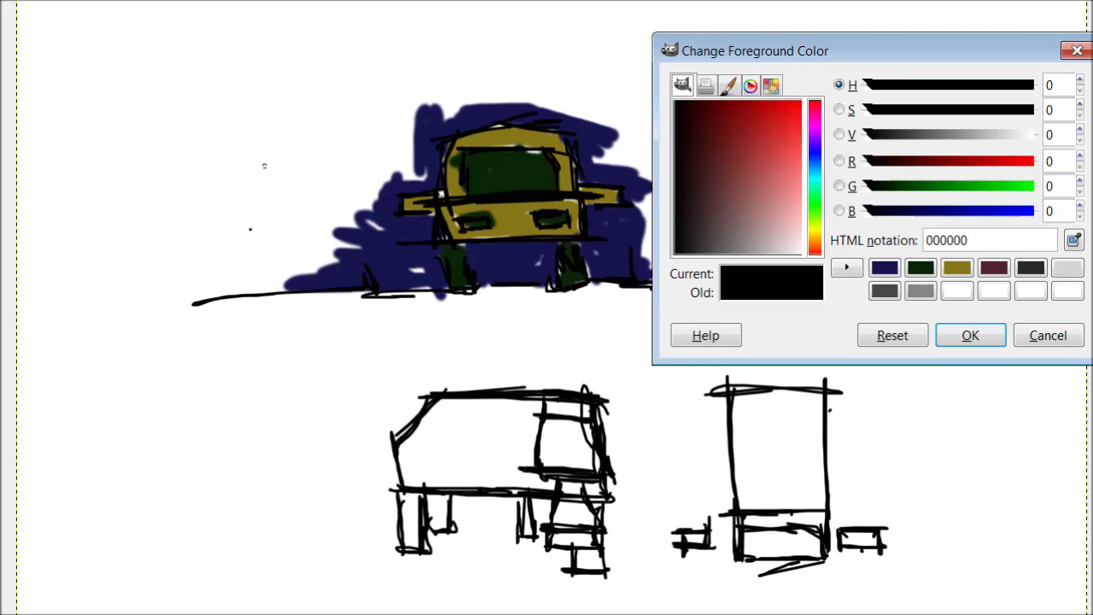
# Step: Pick gold and paint the side view's body, undoing one stray stroke
pyautogui.click(921, 270)
pyautogui.click(966, 334)
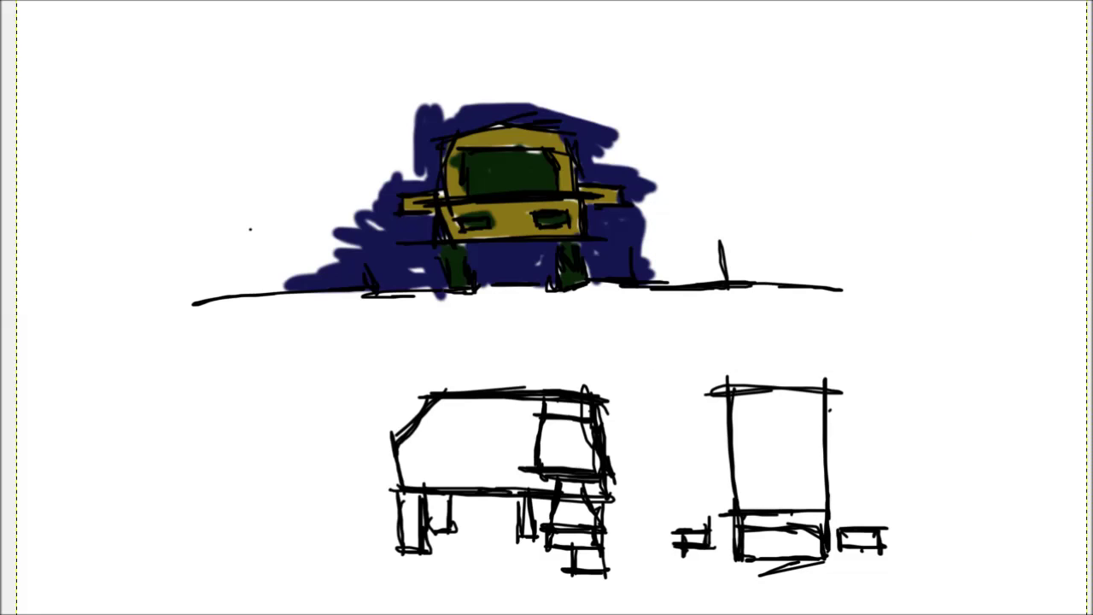
pyautogui.moveTo(429, 435); pyautogui.dragTo(427, 467)
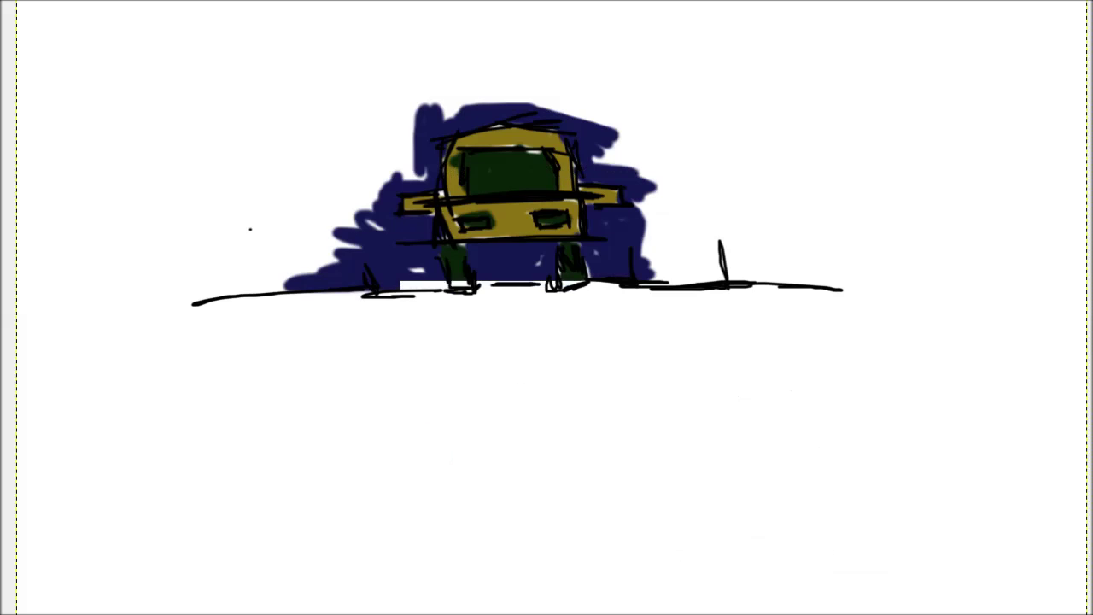
pyautogui.hotkey('ctrl', 'z')
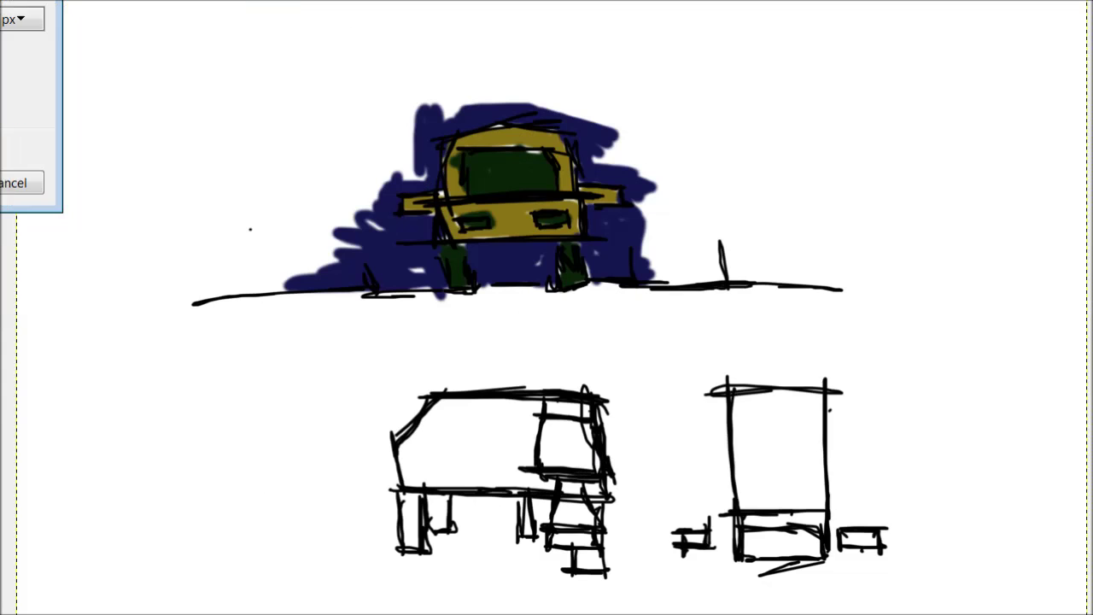
pyautogui.moveTo(448, 400)
pyautogui.mouseDown()
pyautogui.moveTo(399, 452)
pyautogui.moveTo(502, 470)
pyautogui.moveTo(512, 401)
pyautogui.moveTo(452, 427)
pyautogui.moveTo(495, 461)
pyautogui.mouseUp()
pyautogui.moveTo(560, 474)
pyautogui.mouseDown()
pyautogui.moveTo(586, 525)
pyautogui.moveTo(581, 551)
pyautogui.mouseUp()
# Step: Fill the front view's body and the area beside its legs with gold
pyautogui.moveTo(735, 393)
pyautogui.mouseDown()
pyautogui.moveTo(735, 512)
pyautogui.moveTo(820, 461)
pyautogui.moveTo(769, 512)
pyautogui.mouseUp()
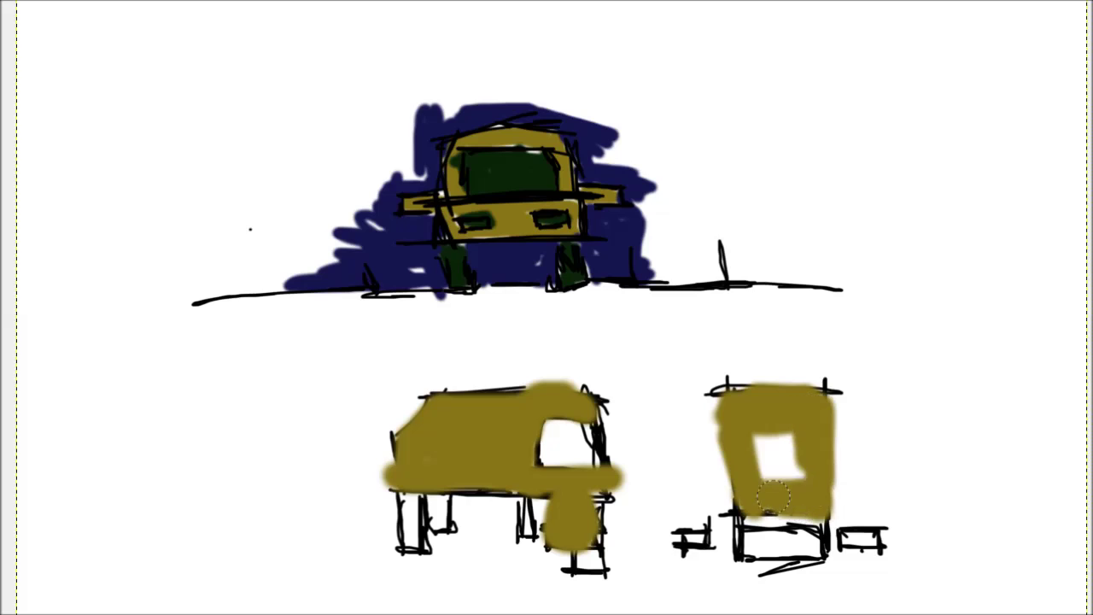
pyautogui.moveTo(769, 428); pyautogui.dragTo(803, 470)
pyautogui.moveTo(848, 554); pyautogui.dragTo(879, 525)
pyautogui.moveTo(675, 538); pyautogui.dragTo(766, 527)
# Step: Paint the side view's window and four legs dark green
pyautogui.click(968, 332)
pyautogui.moveTo(534, 447)
pyautogui.mouseDown()
pyautogui.moveTo(566, 427)
pyautogui.moveTo(588, 440)
pyautogui.mouseUp()
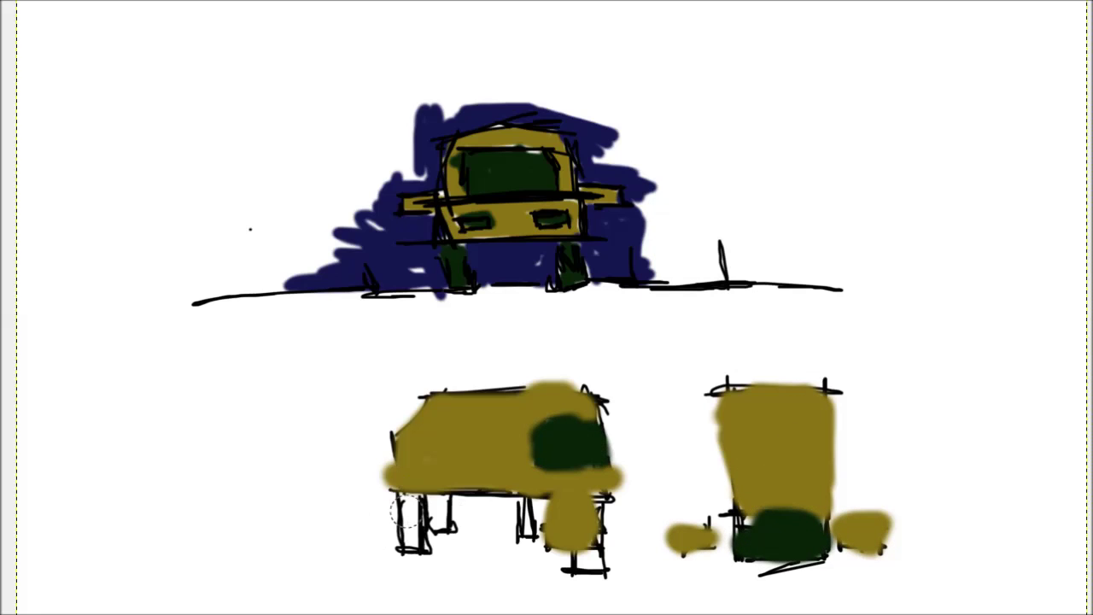
pyautogui.moveTo(408, 487); pyautogui.dragTo(410, 543)
pyautogui.moveTo(439, 487); pyautogui.dragTo(440, 530)
pyautogui.moveTo(530, 496); pyautogui.dragTo(529, 542)
pyautogui.moveTo(596, 500); pyautogui.dragTo(598, 564)
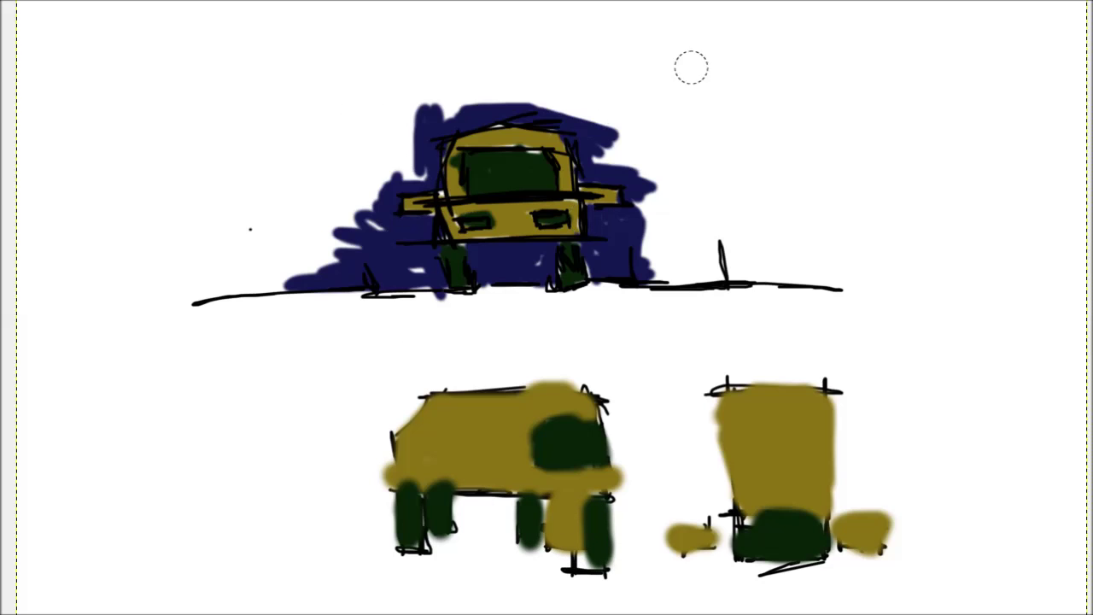
# Step: Raise the line art above the colour paint and start painting navy beside the front view
pyautogui.click(367, 161)
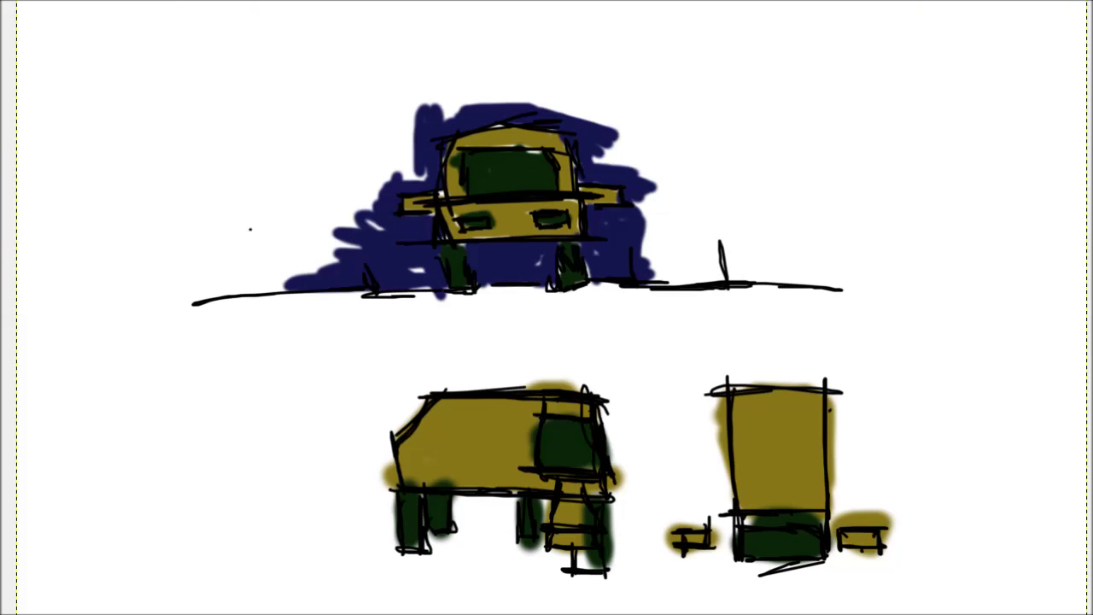
pyautogui.click(969, 265)
pyautogui.moveTo(709, 376)
pyautogui.mouseDown()
pyautogui.moveTo(718, 512)
pyautogui.moveTo(683, 534)
pyautogui.moveTo(624, 424)
pyautogui.moveTo(627, 598)
pyautogui.moveTo(556, 586)
pyautogui.moveTo(532, 541)
pyautogui.moveTo(491, 506)
pyautogui.moveTo(427, 564)
pyautogui.moveTo(359, 568)
pyautogui.moveTo(376, 410)
pyautogui.moveTo(410, 395)
pyautogui.moveTo(639, 371)
pyautogui.moveTo(655, 478)
pyautogui.moveTo(846, 572)
pyautogui.moveTo(886, 473)
pyautogui.moveTo(884, 333)
pyautogui.moveTo(825, 342)
pyautogui.moveTo(427, 308)
pyautogui.moveTo(579, 318)
pyautogui.mouseUp()
# Step: Finish the navy around the front view, then outline the hood and its sides on the new canvas
pyautogui.moveTo(645, 388)
pyautogui.mouseDown()
pyautogui.moveTo(291, 586)
pyautogui.moveTo(363, 320)
pyautogui.moveTo(556, 307)
pyautogui.mouseUp()
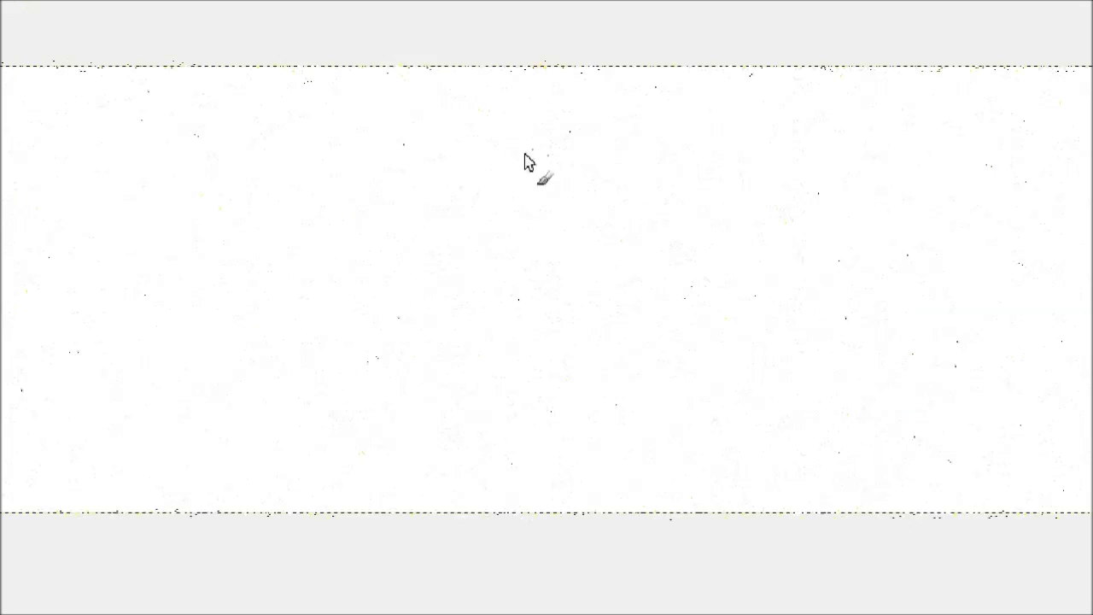
pyautogui.moveTo(524, 159)
pyautogui.mouseDown()
pyautogui.moveTo(542, 161)
pyautogui.moveTo(504, 239)
pyautogui.moveTo(532, 238)
pyautogui.moveTo(478, 166)
pyautogui.moveTo(470, 103)
pyautogui.moveTo(586, 127)
pyautogui.moveTo(610, 238)
pyautogui.moveTo(673, 282)
pyautogui.mouseUp()
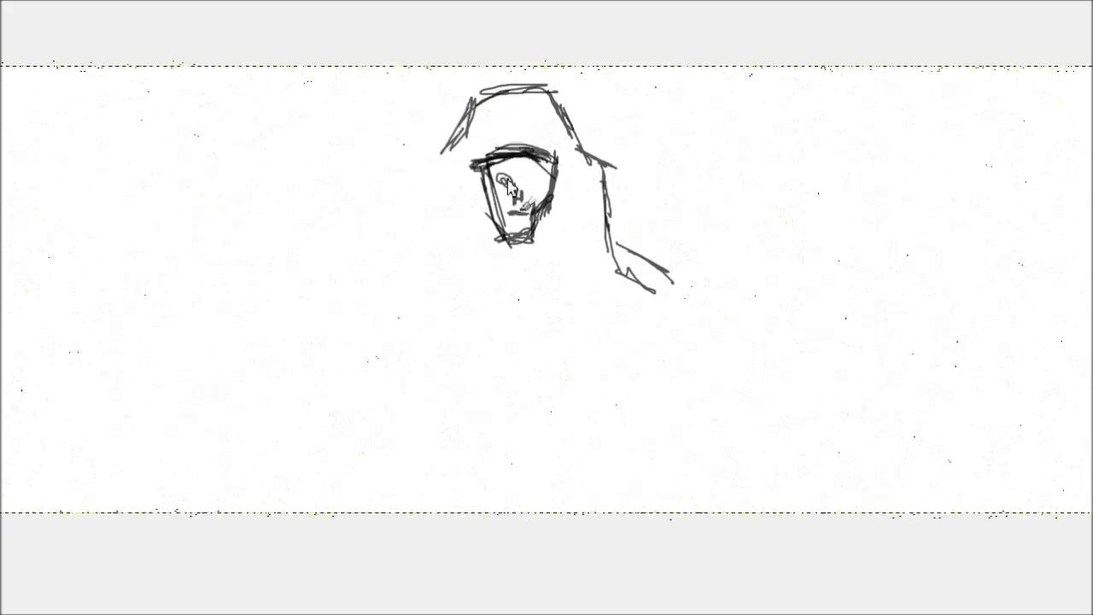
pyautogui.moveTo(443, 190); pyautogui.dragTo(468, 280)
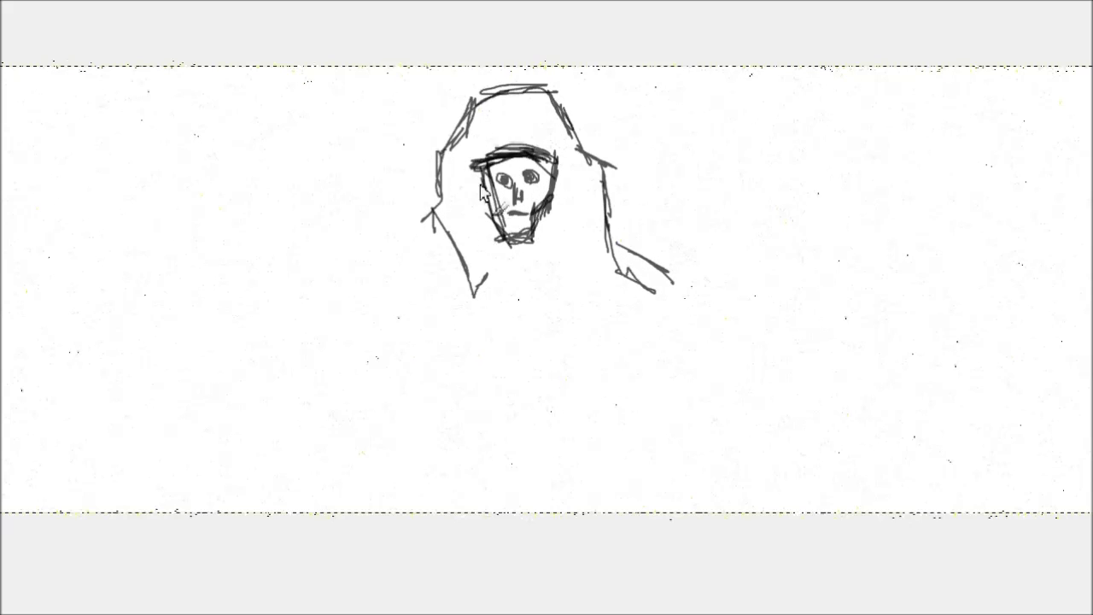
pyautogui.moveTo(481, 190); pyautogui.dragTo(483, 293)
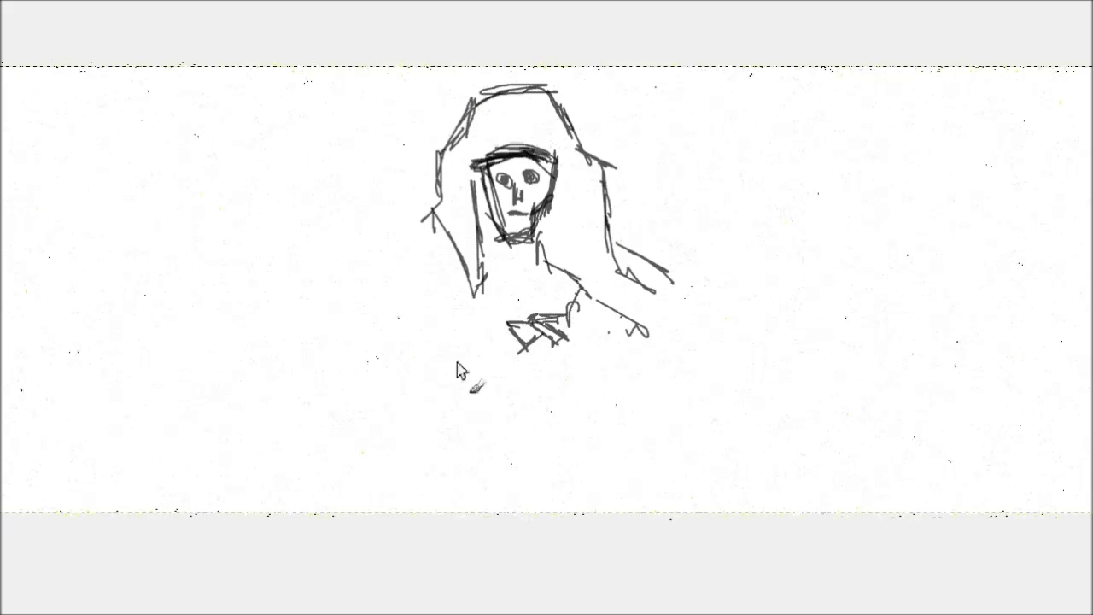
# Step: Sketch the figure's hands, left arm and left shoulder
pyautogui.moveTo(376, 364); pyautogui.dragTo(427, 391)
pyautogui.moveTo(373, 348)
pyautogui.mouseDown()
pyautogui.moveTo(349, 275)
pyautogui.moveTo(438, 323)
pyautogui.mouseUp()
pyautogui.moveTo(353, 285); pyautogui.dragTo(440, 198)
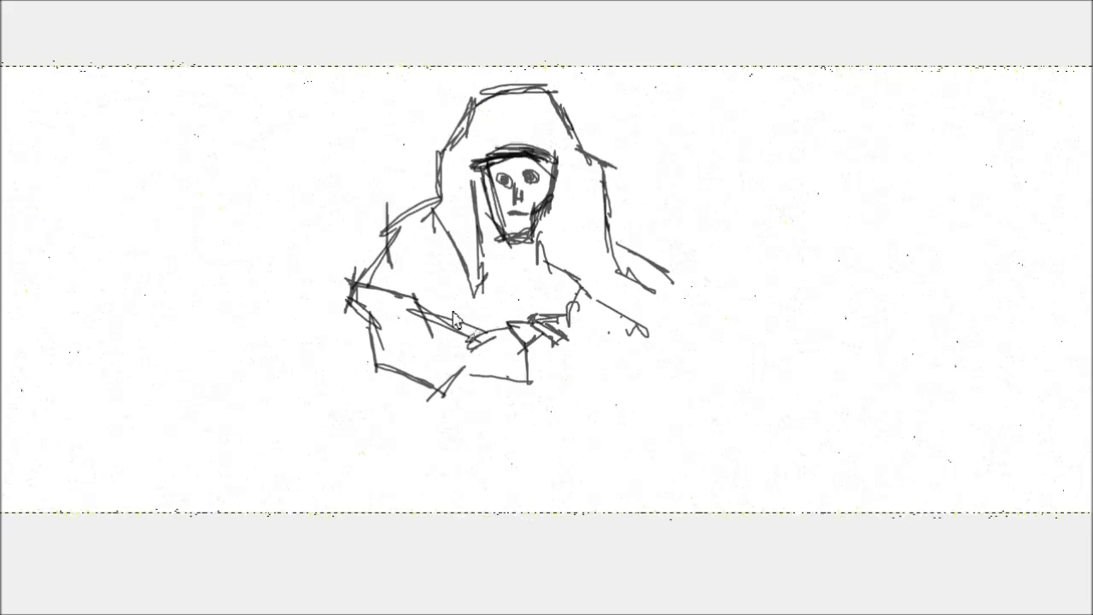
# Step: Sketch a small held object below the arms and a T-shaped table at right
pyautogui.moveTo(575, 367)
pyautogui.mouseDown()
pyautogui.moveTo(593, 409)
pyautogui.moveTo(551, 400)
pyautogui.mouseUp()
pyautogui.moveTo(642, 350)
pyautogui.mouseDown()
pyautogui.moveTo(794, 350)
pyautogui.moveTo(648, 369)
pyautogui.moveTo(702, 509)
pyautogui.mouseUp()
pyautogui.moveTo(708, 354); pyautogui.dragTo(705, 504)
# Step: Draw spiky plant stalks and leaves behind the left shoulder and around the head
pyautogui.moveTo(273, 164); pyautogui.dragTo(376, 272)
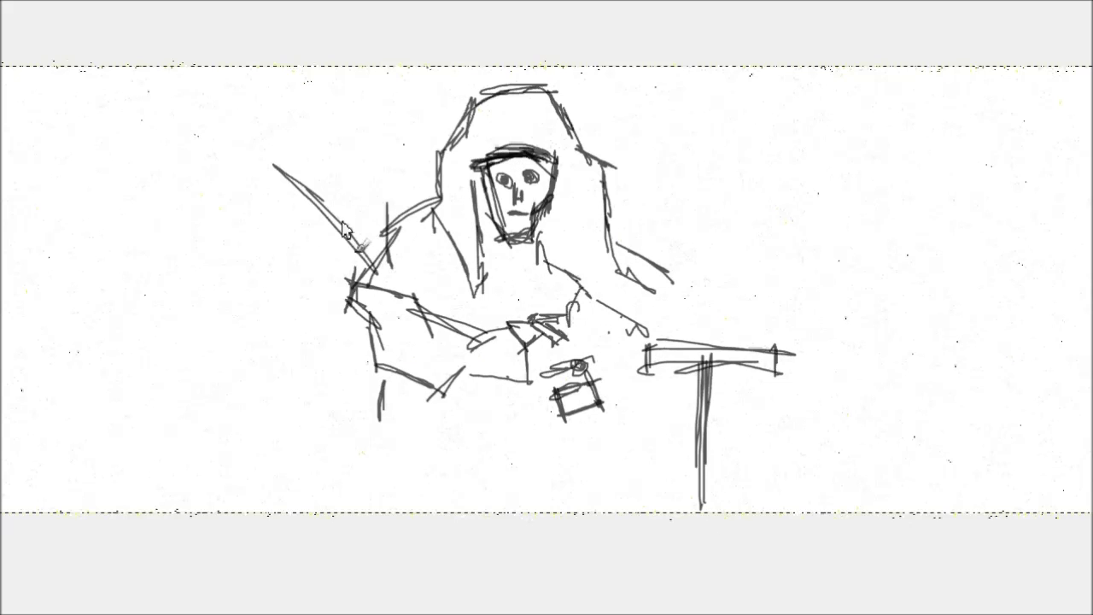
pyautogui.moveTo(388, 229)
pyautogui.mouseDown()
pyautogui.moveTo(265, 113)
pyautogui.moveTo(275, 179)
pyautogui.mouseUp()
pyautogui.moveTo(427, 177); pyautogui.dragTo(369, 70)
pyautogui.moveTo(474, 147); pyautogui.dragTo(412, 75)
pyautogui.moveTo(600, 163); pyautogui.dragTo(631, 66)
pyautogui.moveTo(589, 67); pyautogui.dragTo(568, 115)
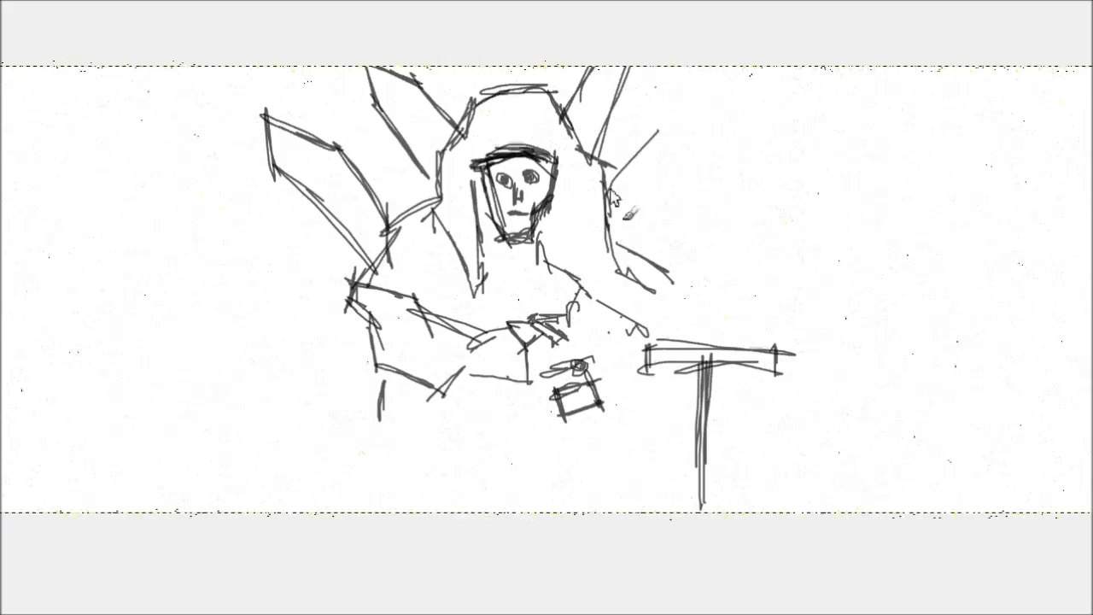
pyautogui.moveTo(612, 198); pyautogui.dragTo(690, 83)
pyautogui.moveTo(649, 105); pyautogui.dragTo(710, 100)
pyautogui.moveTo(624, 250); pyautogui.dragTo(705, 128)
pyautogui.moveTo(519, 90); pyautogui.dragTo(511, 99)
# Step: Sketch a far-left plant with a post, plus leaves and ground lines at lower left
pyautogui.moveTo(152, 326)
pyautogui.mouseDown()
pyautogui.moveTo(216, 130)
pyautogui.moveTo(150, 168)
pyautogui.mouseUp()
pyautogui.moveTo(101, 315)
pyautogui.mouseDown()
pyautogui.moveTo(152, 162)
pyautogui.moveTo(61, 255)
pyautogui.mouseUp()
pyautogui.moveTo(61, 70)
pyautogui.mouseDown()
pyautogui.moveTo(110, 85)
pyautogui.moveTo(0, 192)
pyautogui.mouseUp()
pyautogui.moveTo(64, 85); pyautogui.dragTo(19, 209)
pyautogui.moveTo(7, 301); pyautogui.dragTo(77, 299)
pyautogui.moveTo(5, 323)
pyautogui.mouseDown()
pyautogui.moveTo(81, 318)
pyautogui.moveTo(40, 511)
pyautogui.mouseUp()
pyautogui.moveTo(47, 325); pyautogui.dragTo(57, 510)
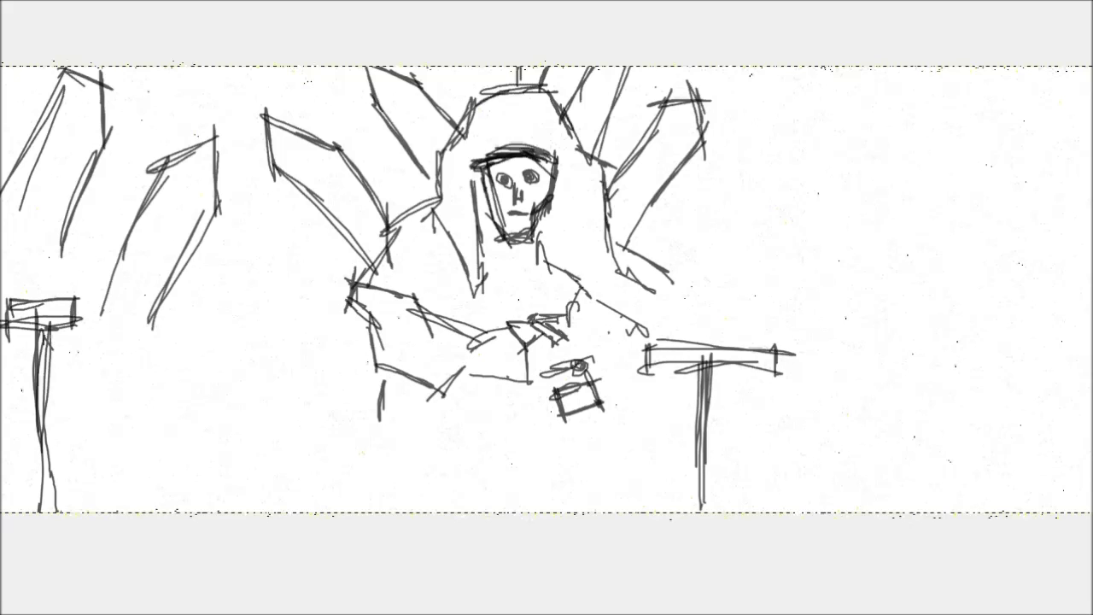
pyautogui.moveTo(108, 271); pyautogui.dragTo(82, 393)
pyautogui.moveTo(156, 293); pyautogui.dragTo(106, 407)
pyautogui.moveTo(167, 275); pyautogui.dragTo(105, 413)
pyautogui.moveTo(61, 389); pyautogui.dragTo(256, 376)
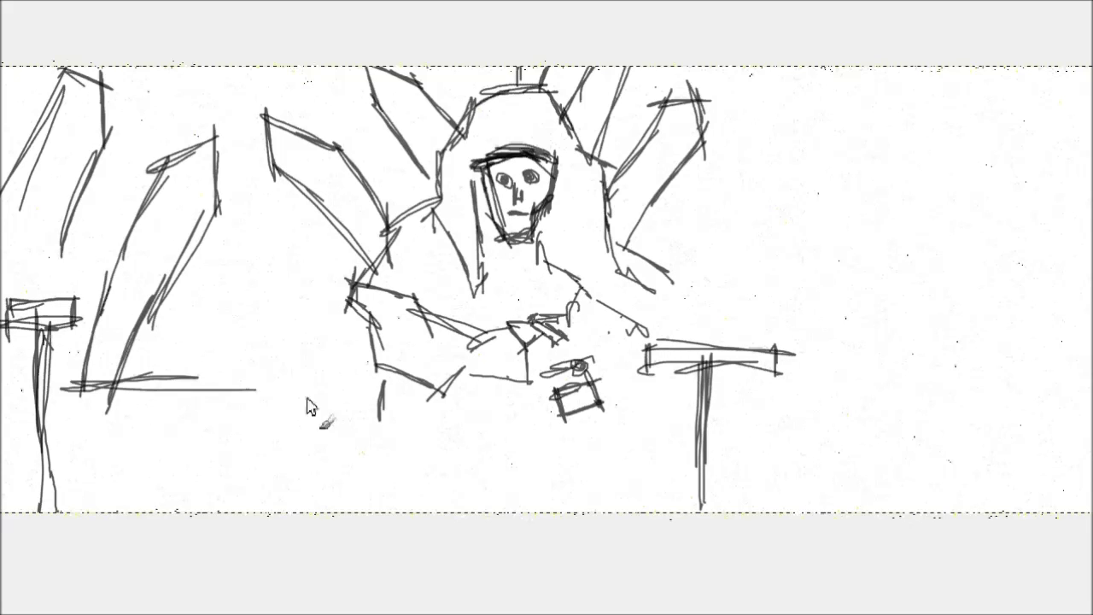
pyautogui.moveTo(158, 396); pyautogui.dragTo(385, 398)
pyautogui.moveTo(74, 232); pyautogui.dragTo(60, 318)
# Step: Sketch a spiky plant right of the figure with extra stalks at the far right
pyautogui.moveTo(940, 186); pyautogui.dragTo(835, 165)
pyautogui.moveTo(833, 156); pyautogui.dragTo(751, 249)
pyautogui.moveTo(812, 181)
pyautogui.mouseDown()
pyautogui.moveTo(915, 220)
pyautogui.moveTo(820, 224)
pyautogui.moveTo(787, 320)
pyautogui.mouseUp()
pyautogui.moveTo(820, 229); pyautogui.dragTo(923, 229)
pyautogui.moveTo(885, 240); pyautogui.dragTo(855, 434)
pyautogui.moveTo(924, 230); pyautogui.dragTo(822, 357)
pyautogui.moveTo(873, 297)
pyautogui.mouseDown()
pyautogui.moveTo(847, 431)
pyautogui.moveTo(950, 451)
pyautogui.mouseUp()
pyautogui.moveTo(906, 275)
pyautogui.mouseDown()
pyautogui.moveTo(896, 410)
pyautogui.moveTo(953, 379)
pyautogui.mouseUp()
pyautogui.moveTo(923, 341); pyautogui.dragTo(991, 416)
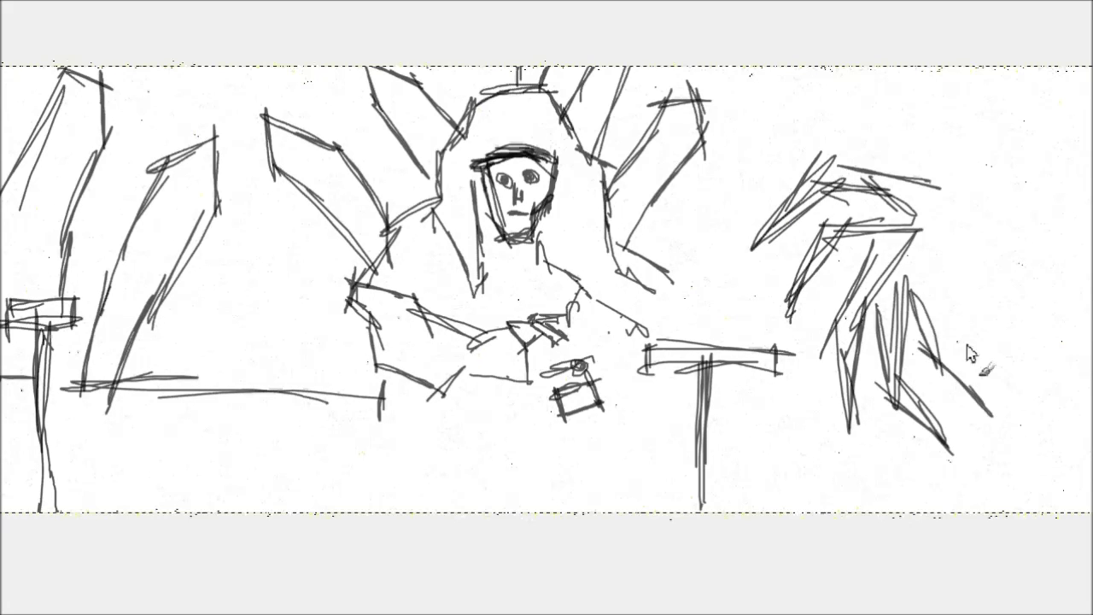
pyautogui.moveTo(937, 316); pyautogui.dragTo(988, 413)
pyautogui.moveTo(928, 234); pyautogui.dragTo(931, 350)
pyautogui.moveTo(1013, 291); pyautogui.dragTo(987, 452)
# Step: Add spiky fronds to the right plant and leaves across the upper middle-right
pyautogui.moveTo(921, 230); pyautogui.dragTo(1016, 273)
pyautogui.moveTo(1033, 220); pyautogui.dragTo(1023, 401)
pyautogui.moveTo(908, 205); pyautogui.dragTo(1038, 317)
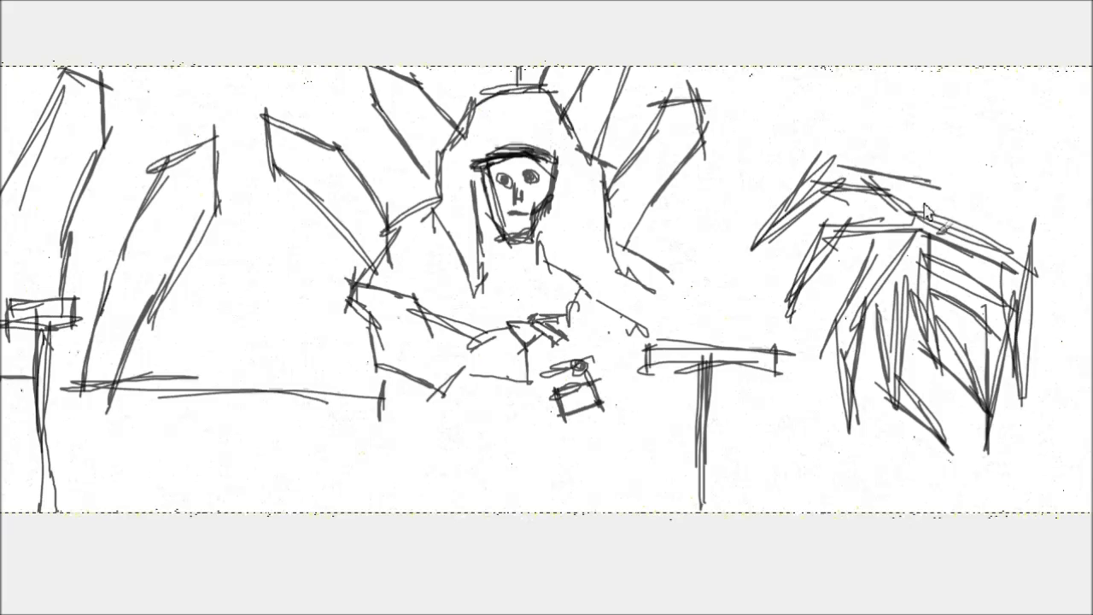
pyautogui.moveTo(991, 162); pyautogui.dragTo(1083, 275)
pyautogui.moveTo(1025, 167); pyautogui.dragTo(888, 190)
pyautogui.moveTo(930, 119); pyautogui.dragTo(897, 214)
pyautogui.moveTo(914, 106); pyautogui.dragTo(1035, 150)
pyautogui.moveTo(943, 83); pyautogui.dragTo(879, 152)
pyautogui.moveTo(771, 85); pyautogui.dragTo(882, 141)
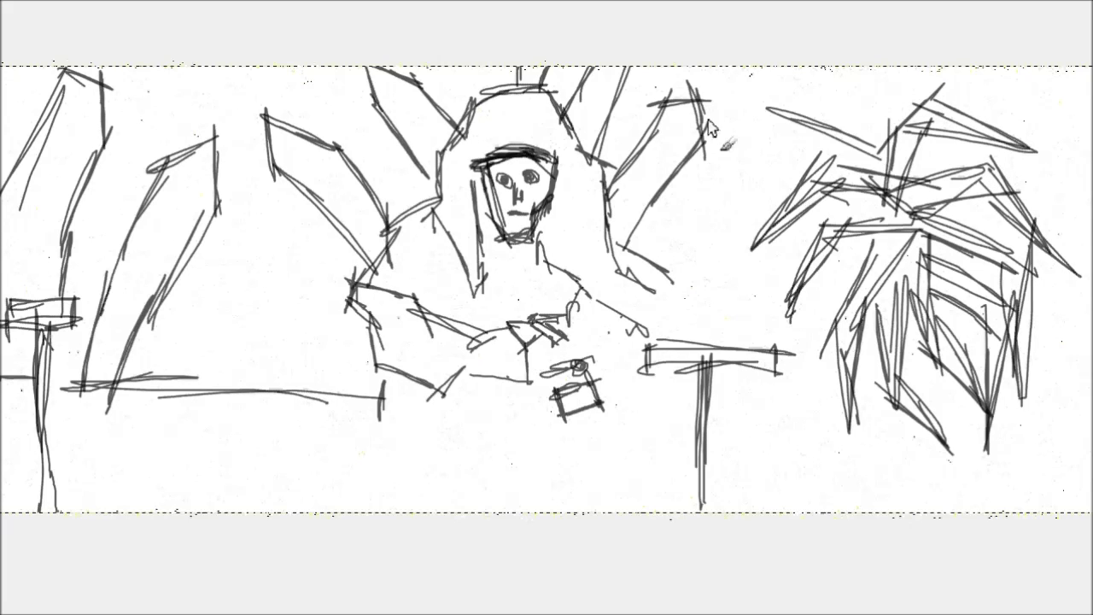
pyautogui.moveTo(709, 222); pyautogui.dragTo(786, 94)
pyautogui.moveTo(777, 137); pyautogui.dragTo(897, 167)
pyautogui.moveTo(709, 205); pyautogui.dragTo(816, 69)
pyautogui.moveTo(828, 66); pyautogui.dragTo(918, 81)
# Step: Draw a pile of oval stones on the table and more below its right end
pyautogui.moveTo(709, 299)
pyautogui.mouseDown()
pyautogui.moveTo(696, 317)
pyautogui.moveTo(754, 329)
pyautogui.mouseUp()
pyautogui.moveTo(779, 310); pyautogui.dragTo(816, 335)
pyautogui.moveTo(702, 318)
pyautogui.mouseDown()
pyautogui.moveTo(768, 346)
pyautogui.moveTo(802, 397)
pyautogui.mouseUp()
pyautogui.moveTo(741, 383)
pyautogui.mouseDown()
pyautogui.moveTo(730, 408)
pyautogui.moveTo(752, 401)
pyautogui.mouseUp()
pyautogui.moveTo(773, 389); pyautogui.dragTo(760, 408)
pyautogui.moveTo(794, 405); pyautogui.dragTo(820, 440)
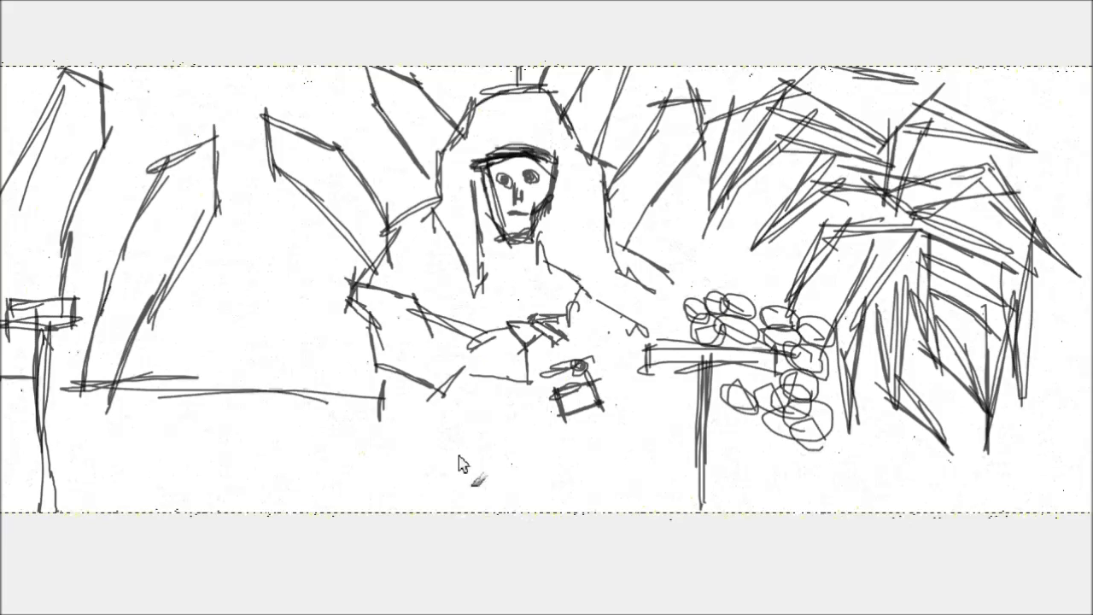
# Step: Sketch the figure's legs, crossing lines and the bench edges
pyautogui.moveTo(596, 421); pyautogui.dragTo(619, 510)
pyautogui.moveTo(546, 460); pyautogui.dragTo(559, 503)
pyautogui.moveTo(432, 436)
pyautogui.mouseDown()
pyautogui.moveTo(389, 474)
pyautogui.moveTo(444, 489)
pyautogui.moveTo(477, 483)
pyautogui.mouseUp()
pyautogui.moveTo(408, 468); pyautogui.dragTo(414, 511)
pyautogui.moveTo(444, 461); pyautogui.dragTo(525, 499)
pyautogui.moveTo(478, 493); pyautogui.dragTo(545, 464)
pyautogui.moveTo(210, 238); pyautogui.dragTo(359, 240)
pyautogui.moveTo(193, 253); pyautogui.dragTo(333, 260)
pyautogui.moveTo(1029, 342)
pyautogui.mouseDown()
pyautogui.moveTo(1059, 391)
pyautogui.moveTo(1038, 504)
pyautogui.mouseUp()
# Step: Draw ground lines along the bottom of the canvas
pyautogui.moveTo(1046, 457); pyautogui.dragTo(1007, 510)
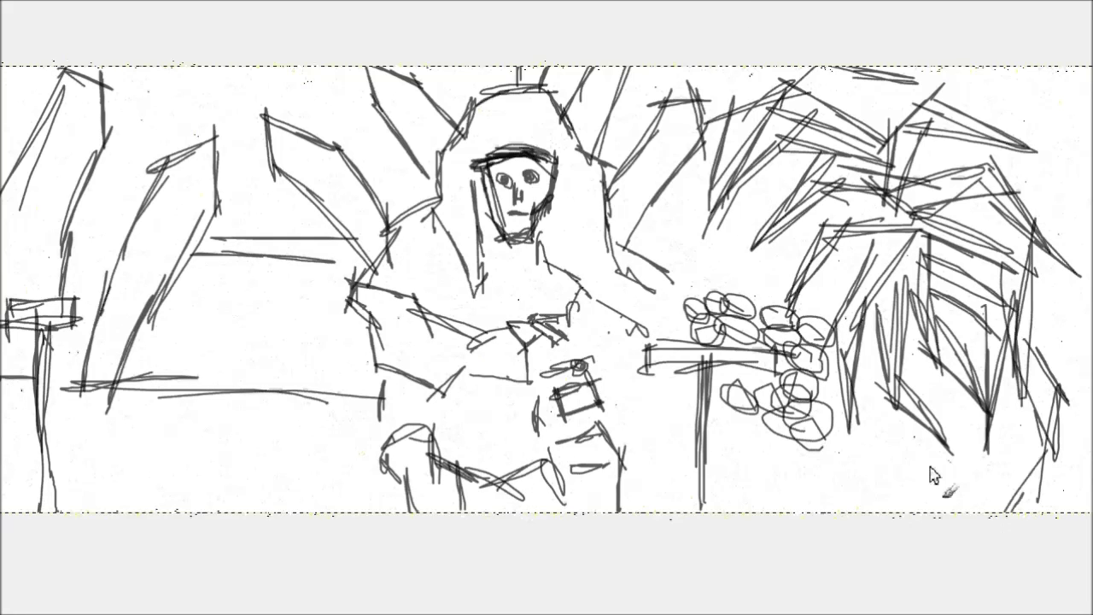
pyautogui.moveTo(988, 461); pyautogui.dragTo(690, 457)
pyautogui.moveTo(1004, 465); pyautogui.dragTo(640, 462)
pyautogui.moveTo(401, 461); pyautogui.dragTo(98, 444)
pyautogui.moveTo(316, 445); pyautogui.dragTo(0, 437)
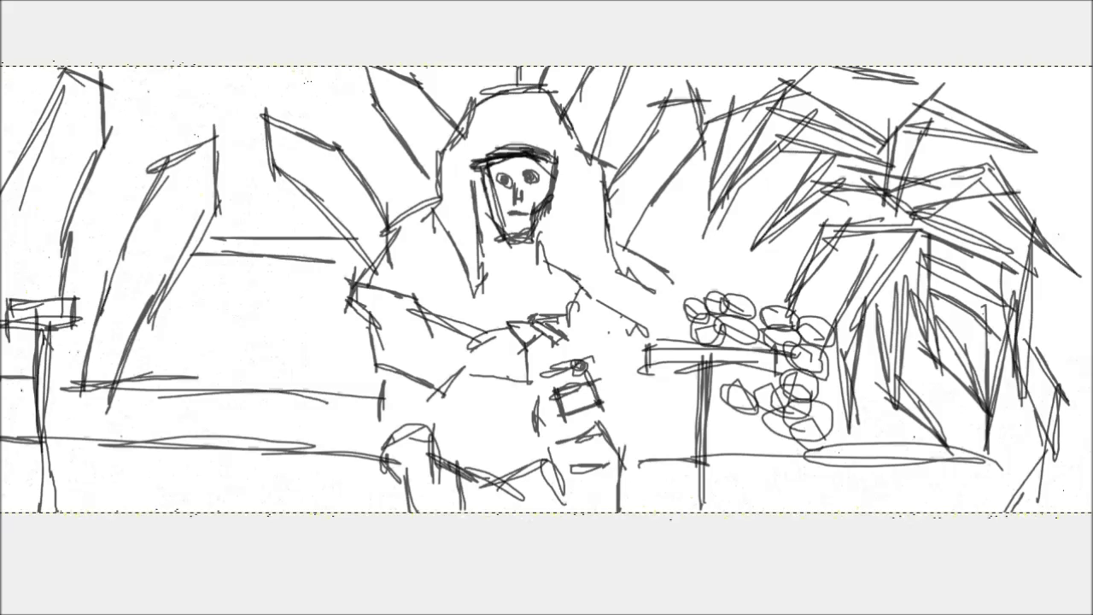
# Step: Paint the figure's face, hand and both legs olive
pyautogui.moveTo(491, 175)
pyautogui.mouseDown()
pyautogui.moveTo(504, 235)
pyautogui.moveTo(534, 239)
pyautogui.moveTo(546, 167)
pyautogui.moveTo(517, 192)
pyautogui.mouseUp()
pyautogui.moveTo(504, 316); pyautogui.dragTo(534, 342)
pyautogui.moveTo(385, 432)
pyautogui.mouseDown()
pyautogui.moveTo(422, 461)
pyautogui.moveTo(444, 504)
pyautogui.mouseUp()
pyautogui.moveTo(574, 487)
pyautogui.mouseDown()
pyautogui.moveTo(590, 448)
pyautogui.moveTo(611, 501)
pyautogui.mouseUp()
# Step: Paint the whole hood maroon, left side, top and right
pyautogui.click(402, 257)
pyautogui.click(637, 444)
pyautogui.moveTo(474, 145); pyautogui.dragTo(479, 290)
pyautogui.moveTo(453, 257); pyautogui.dragTo(435, 128)
pyautogui.moveTo(444, 171)
pyautogui.mouseDown()
pyautogui.moveTo(484, 128)
pyautogui.moveTo(546, 128)
pyautogui.mouseUp()
pyautogui.moveTo(513, 94); pyautogui.dragTo(572, 171)
pyautogui.moveTo(563, 86)
pyautogui.mouseDown()
pyautogui.moveTo(546, 183)
pyautogui.moveTo(564, 231)
pyautogui.moveTo(602, 170)
pyautogui.moveTo(578, 269)
pyautogui.mouseUp()
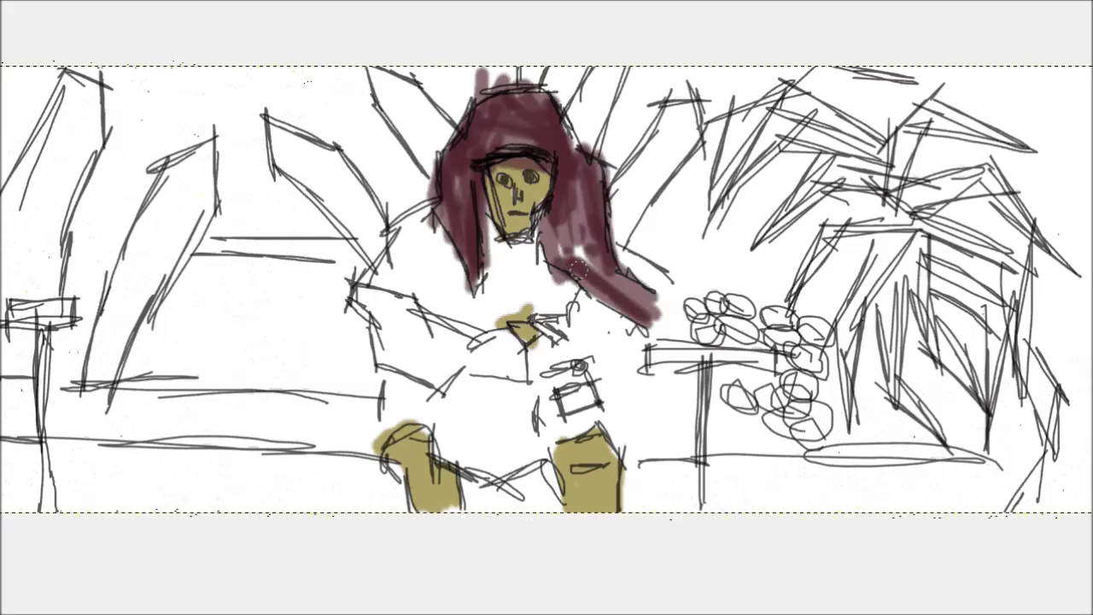
# Step: Paint the cloak's chest, lower body and arm green
pyautogui.click(637, 442)
pyautogui.moveTo(491, 235)
pyautogui.mouseDown()
pyautogui.moveTo(513, 291)
pyautogui.moveTo(543, 282)
pyautogui.moveTo(435, 290)
pyautogui.moveTo(419, 214)
pyautogui.moveTo(359, 282)
pyautogui.moveTo(459, 260)
pyautogui.moveTo(428, 308)
pyautogui.moveTo(556, 299)
pyautogui.mouseUp()
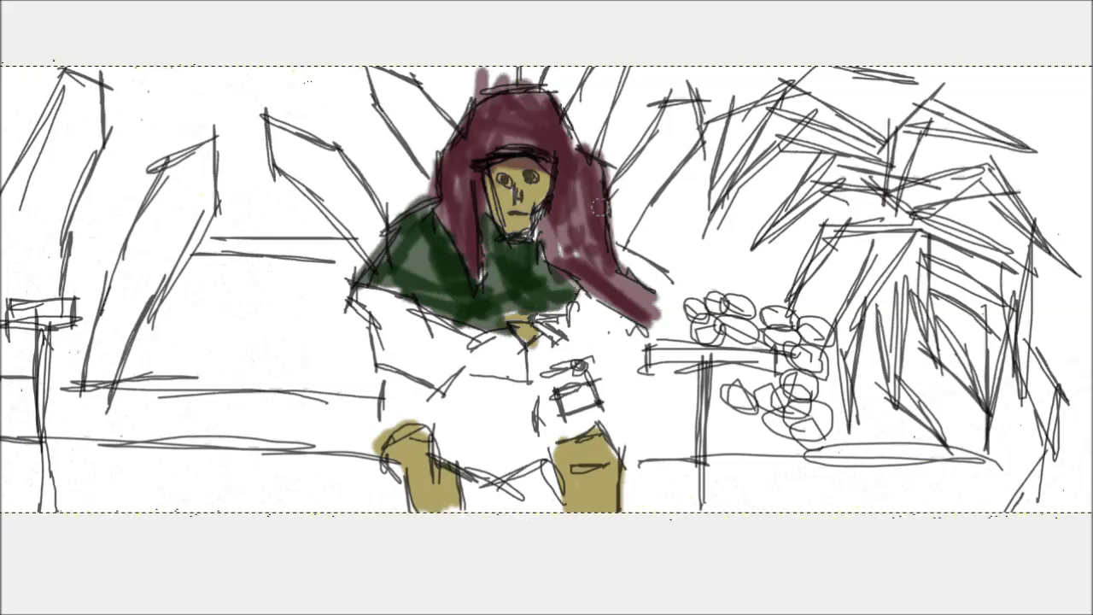
pyautogui.moveTo(495, 341)
pyautogui.mouseDown()
pyautogui.moveTo(466, 359)
pyautogui.moveTo(371, 343)
pyautogui.moveTo(418, 401)
pyautogui.moveTo(466, 427)
pyautogui.moveTo(522, 416)
pyautogui.moveTo(525, 431)
pyautogui.moveTo(564, 324)
pyautogui.moveTo(581, 427)
pyautogui.moveTo(518, 457)
pyautogui.moveTo(384, 410)
pyautogui.moveTo(530, 342)
pyautogui.moveTo(367, 359)
pyautogui.moveTo(596, 260)
pyautogui.moveTo(662, 290)
pyautogui.mouseUp()
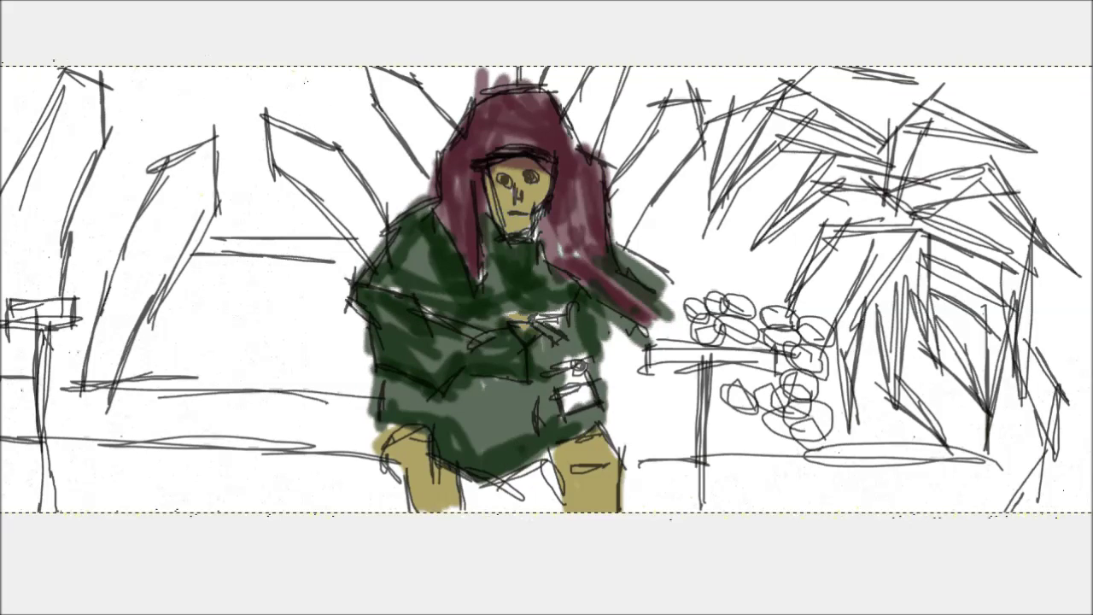
# Step: Paint the bench dark blue on both sides of the figure, then pick light purple
pyautogui.moveTo(367, 395)
pyautogui.mouseDown()
pyautogui.moveTo(205, 403)
pyautogui.moveTo(376, 419)
pyautogui.moveTo(51, 426)
pyautogui.moveTo(43, 401)
pyautogui.moveTo(7, 394)
pyautogui.moveTo(23, 395)
pyautogui.mouseUp()
pyautogui.moveTo(581, 397)
pyautogui.mouseDown()
pyautogui.moveTo(693, 403)
pyautogui.moveTo(602, 427)
pyautogui.moveTo(702, 452)
pyautogui.moveTo(725, 415)
pyautogui.moveTo(1003, 444)
pyautogui.moveTo(751, 461)
pyautogui.mouseUp()
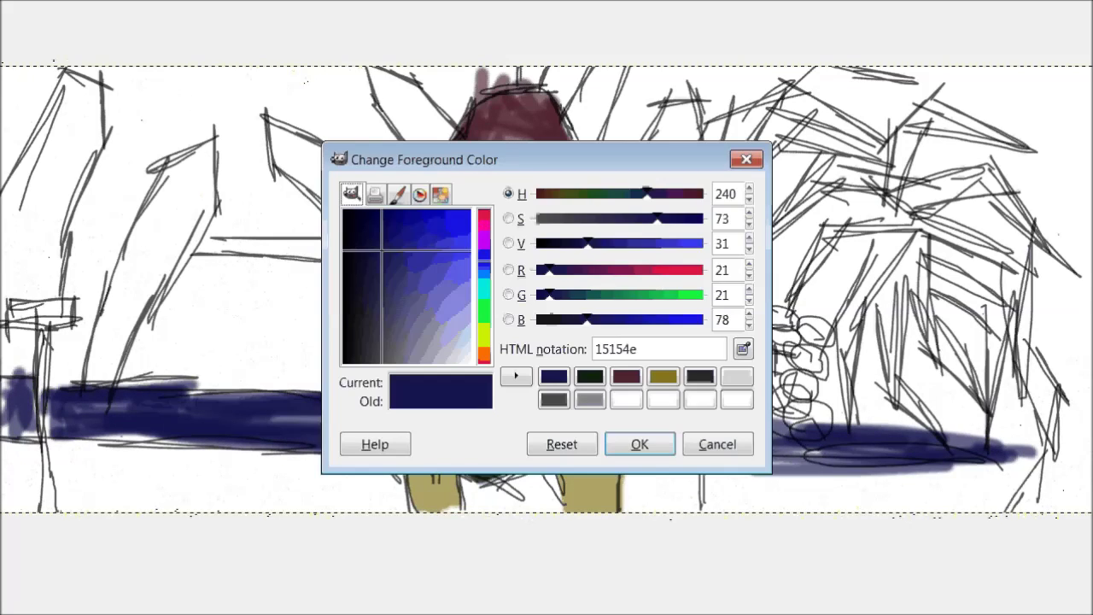
pyautogui.moveTo(422, 248); pyautogui.dragTo(459, 311)
# Step: Confirm light purple (9c9cea) and wash the plant left of the figure with it
pyautogui.click(639, 444)
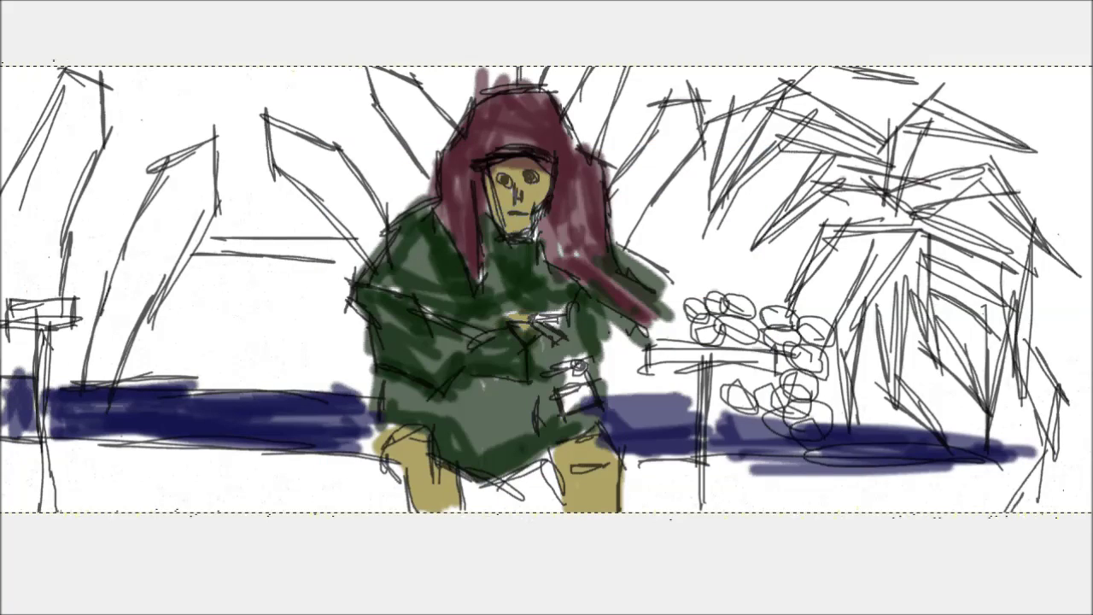
pyautogui.moveTo(375, 239)
pyautogui.mouseDown()
pyautogui.moveTo(307, 162)
pyautogui.moveTo(376, 239)
pyautogui.mouseUp()
pyautogui.moveTo(265, 124); pyautogui.dragTo(380, 256)
pyautogui.moveTo(432, 179); pyautogui.dragTo(380, 70)
pyautogui.rightClick(439, 170)
# Step: Paint the plant leaves beside and right of the head light purple
pyautogui.moveTo(627, 70); pyautogui.dragTo(573, 166)
pyautogui.moveTo(688, 78)
pyautogui.mouseDown()
pyautogui.moveTo(598, 211)
pyautogui.moveTo(610, 248)
pyautogui.mouseUp()
pyautogui.moveTo(694, 101); pyautogui.dragTo(619, 243)
pyautogui.moveTo(608, 213); pyautogui.dragTo(668, 295)
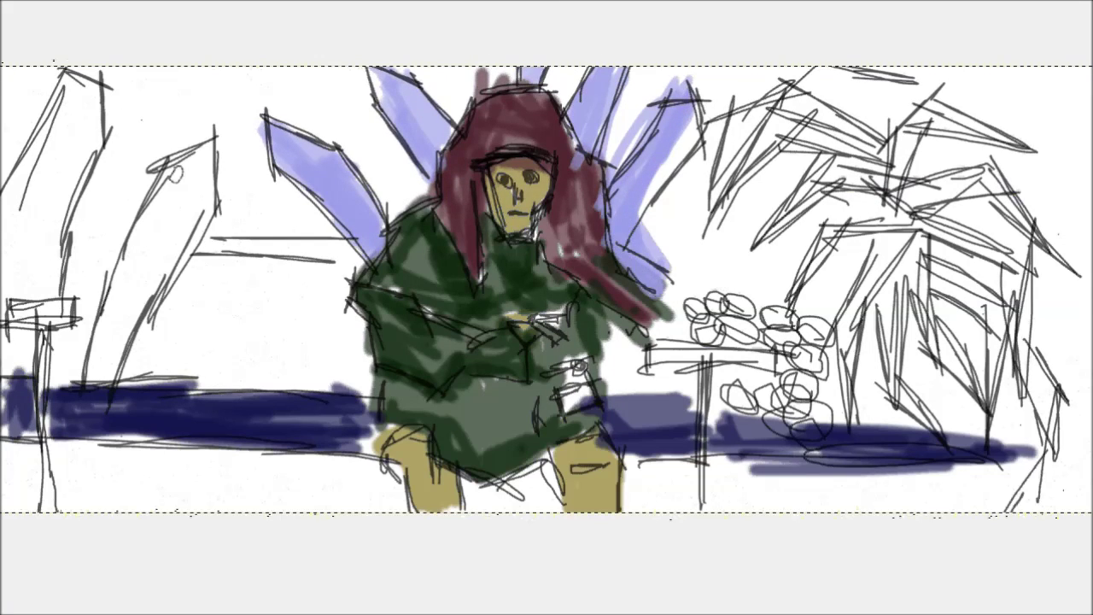
# Step: Brush light purple over the left and far-left plants
pyautogui.moveTo(183, 167); pyautogui.dragTo(111, 376)
pyautogui.moveTo(214, 193); pyautogui.dragTo(100, 384)
pyautogui.moveTo(183, 154); pyautogui.dragTo(87, 376)
pyautogui.moveTo(218, 119); pyautogui.dragTo(133, 295)
pyautogui.moveTo(98, 82)
pyautogui.mouseDown()
pyautogui.moveTo(47, 286)
pyautogui.moveTo(11, 213)
pyautogui.mouseUp()
pyautogui.moveTo(73, 99); pyautogui.dragTo(4, 291)
pyautogui.moveTo(84, 124)
pyautogui.mouseDown()
pyautogui.moveTo(75, 261)
pyautogui.moveTo(7, 295)
pyautogui.mouseUp()
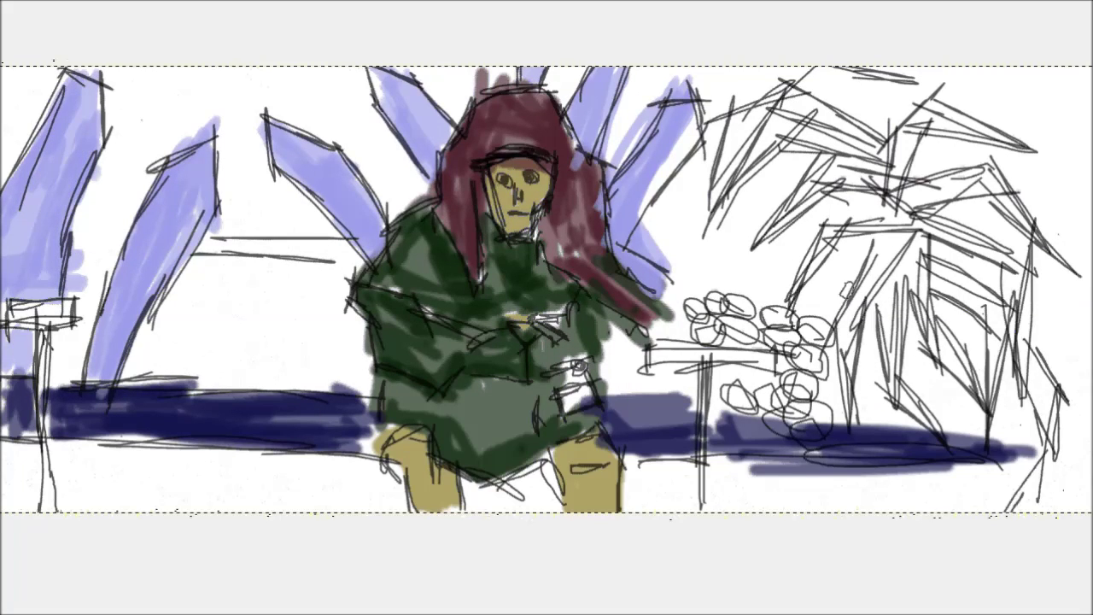
# Step: Paint the lower right plant light purple
pyautogui.moveTo(905, 252); pyautogui.dragTo(837, 419)
pyautogui.moveTo(931, 235); pyautogui.dragTo(863, 440)
pyautogui.moveTo(999, 244); pyautogui.dragTo(918, 388)
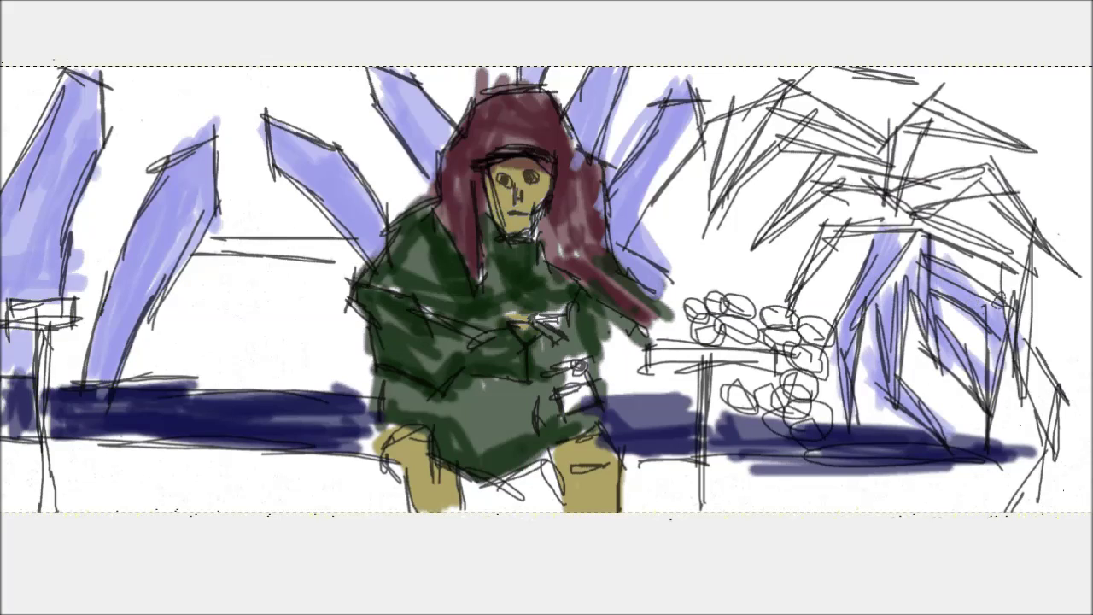
pyautogui.moveTo(1025, 224); pyautogui.dragTo(973, 426)
pyautogui.moveTo(892, 171); pyautogui.dragTo(1025, 286)
# Step: Wash the upper-right fronds in light purple
pyautogui.moveTo(1025, 111); pyautogui.dragTo(1068, 256)
pyautogui.moveTo(948, 90); pyautogui.dragTo(777, 188)
pyautogui.moveTo(871, 86); pyautogui.dragTo(735, 163)
pyautogui.moveTo(777, 73); pyautogui.dragTo(714, 179)
pyautogui.moveTo(854, 128); pyautogui.dragTo(726, 201)
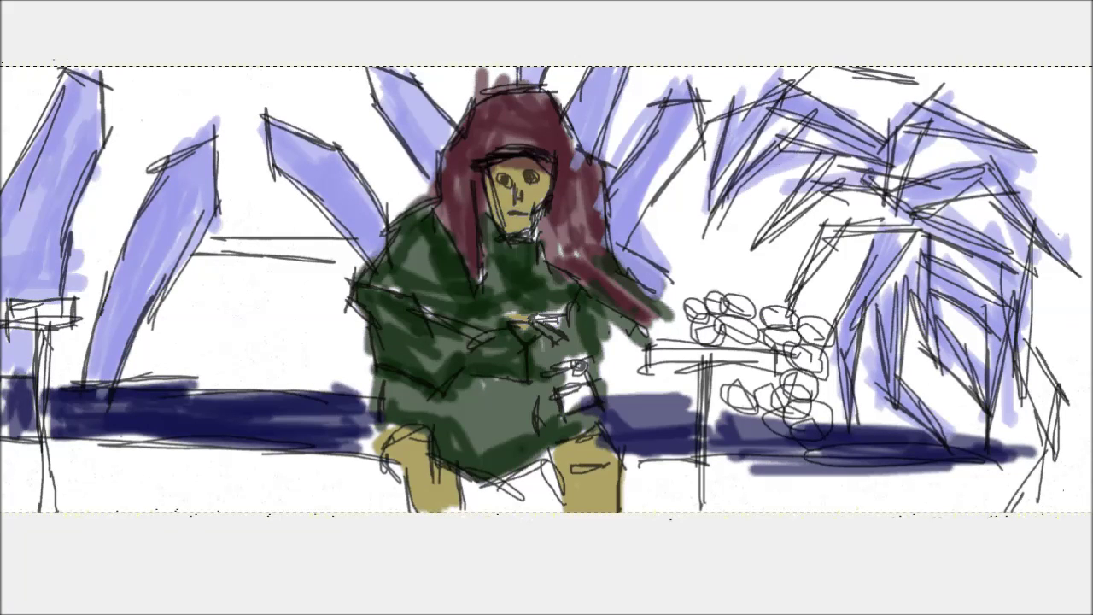
pyautogui.moveTo(897, 162); pyautogui.dragTo(751, 261)
# Step: Tint around the stone pile light purple, then set the paint colour to light green
pyautogui.moveTo(683, 290)
pyautogui.mouseDown()
pyautogui.moveTo(838, 371)
pyautogui.moveTo(722, 423)
pyautogui.mouseUp()
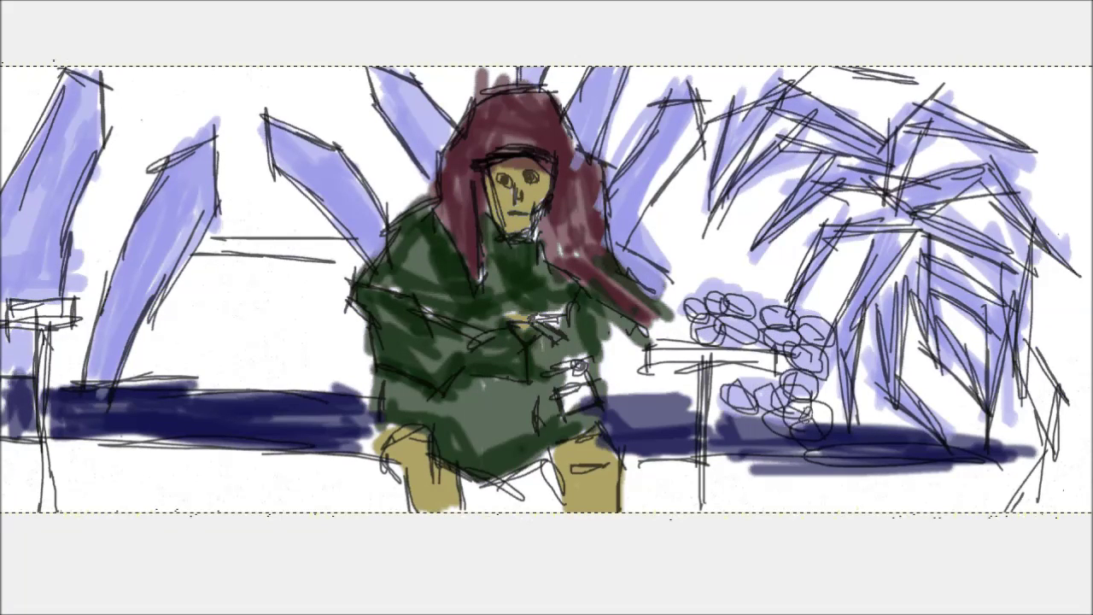
pyautogui.moveTo(649, 342); pyautogui.dragTo(803, 358)
pyautogui.moveTo(735, 350); pyautogui.dragTo(674, 435)
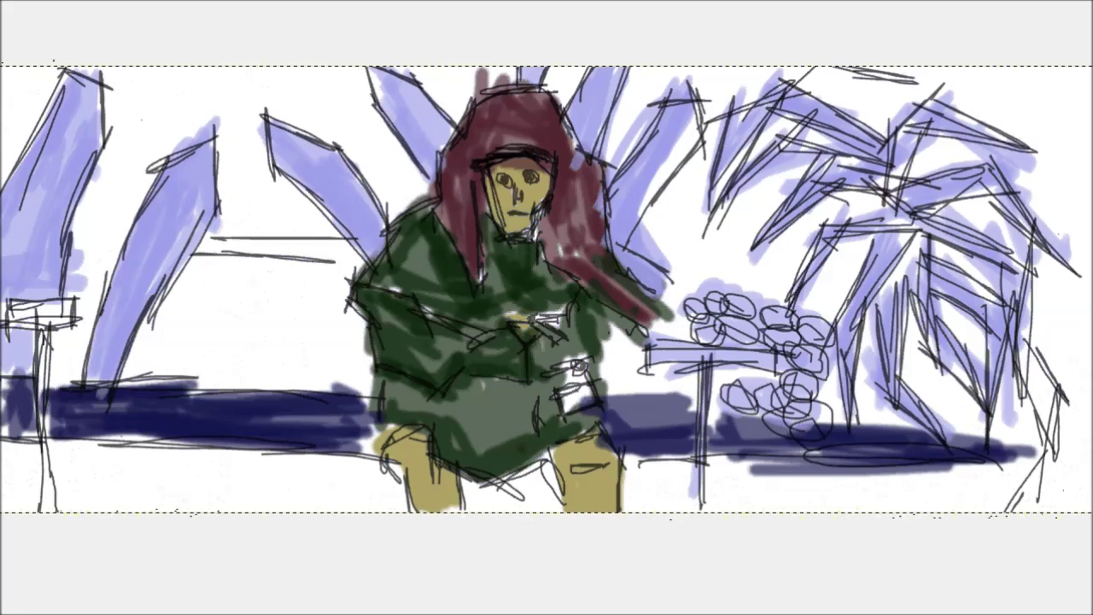
pyautogui.press('Return')
# Step: Paint the upper-left sky, the sky beside the hood and the area around the figure light green
pyautogui.moveTo(359, 112)
pyautogui.mouseDown()
pyautogui.moveTo(256, 81)
pyautogui.moveTo(230, 86)
pyautogui.moveTo(240, 148)
pyautogui.moveTo(222, 111)
pyautogui.moveTo(151, 213)
pyautogui.moveTo(103, 119)
pyautogui.moveTo(139, 85)
pyautogui.moveTo(159, 127)
pyautogui.mouseUp()
pyautogui.moveTo(55, 63); pyautogui.dragTo(7, 171)
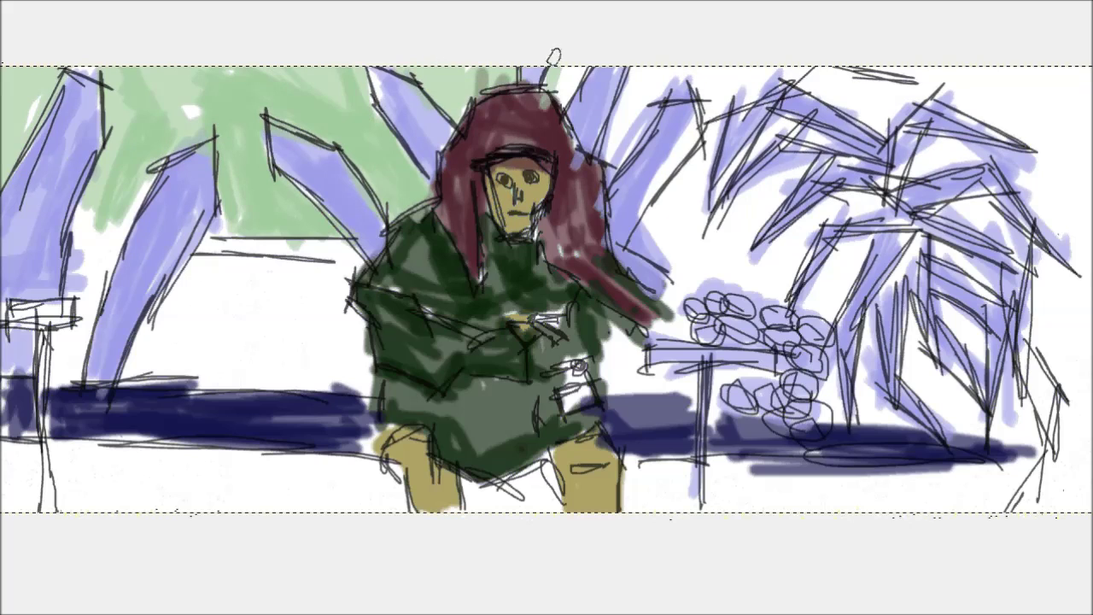
pyautogui.moveTo(554, 56); pyautogui.dragTo(610, 135)
pyautogui.moveTo(707, 137)
pyautogui.mouseDown()
pyautogui.moveTo(649, 256)
pyautogui.moveTo(674, 350)
pyautogui.moveTo(611, 410)
pyautogui.mouseUp()
pyautogui.moveTo(624, 333); pyautogui.dragTo(696, 388)
pyautogui.moveTo(346, 273); pyautogui.dragTo(329, 363)
pyautogui.moveTo(343, 321)
pyautogui.mouseDown()
pyautogui.moveTo(257, 376)
pyautogui.moveTo(161, 361)
pyautogui.moveTo(283, 273)
pyautogui.moveTo(99, 256)
pyautogui.moveTo(111, 245)
pyautogui.moveTo(313, 358)
pyautogui.moveTo(324, 278)
pyautogui.mouseUp()
# Step: Fill the sky behind the right plant and the gaps between the fronds with light green
pyautogui.moveTo(931, 124)
pyautogui.mouseDown()
pyautogui.moveTo(1067, 205)
pyautogui.moveTo(888, 86)
pyautogui.mouseUp()
pyautogui.moveTo(896, 128)
pyautogui.mouseDown()
pyautogui.moveTo(726, 68)
pyautogui.moveTo(734, 162)
pyautogui.mouseUp()
pyautogui.moveTo(811, 162)
pyautogui.mouseDown()
pyautogui.moveTo(734, 231)
pyautogui.moveTo(632, 188)
pyautogui.mouseUp()
pyautogui.moveTo(675, 145)
pyautogui.mouseDown()
pyautogui.moveTo(720, 256)
pyautogui.moveTo(870, 205)
pyautogui.moveTo(824, 306)
pyautogui.mouseUp()
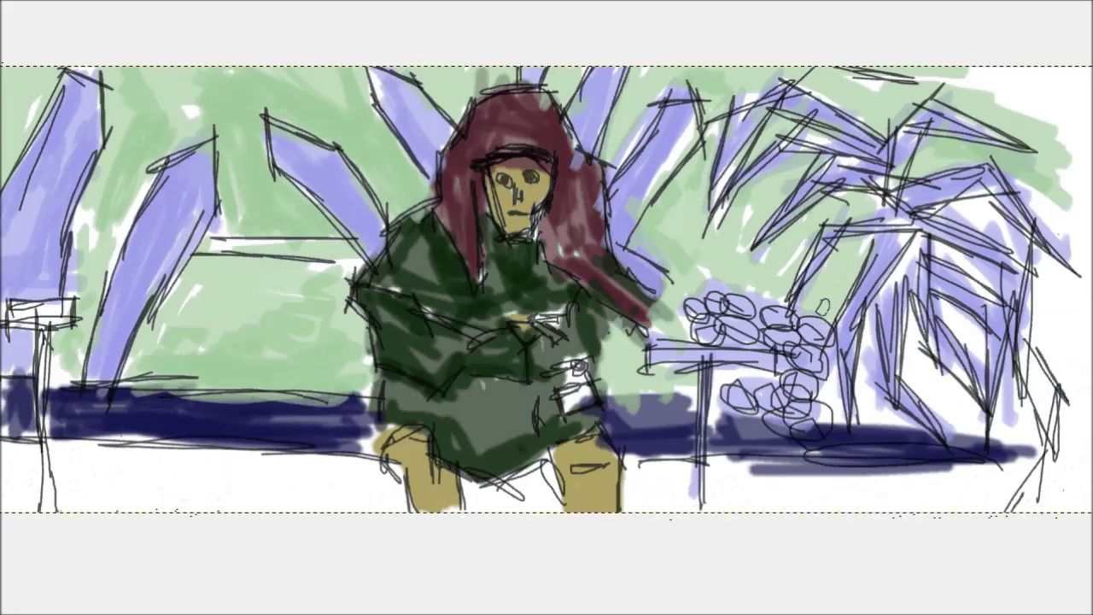
pyautogui.moveTo(974, 427); pyautogui.dragTo(910, 307)
pyautogui.moveTo(1012, 432); pyautogui.dragTo(957, 307)
pyautogui.moveTo(1046, 299)
pyautogui.mouseDown()
pyautogui.moveTo(1059, 410)
pyautogui.moveTo(1059, 196)
pyautogui.mouseUp()
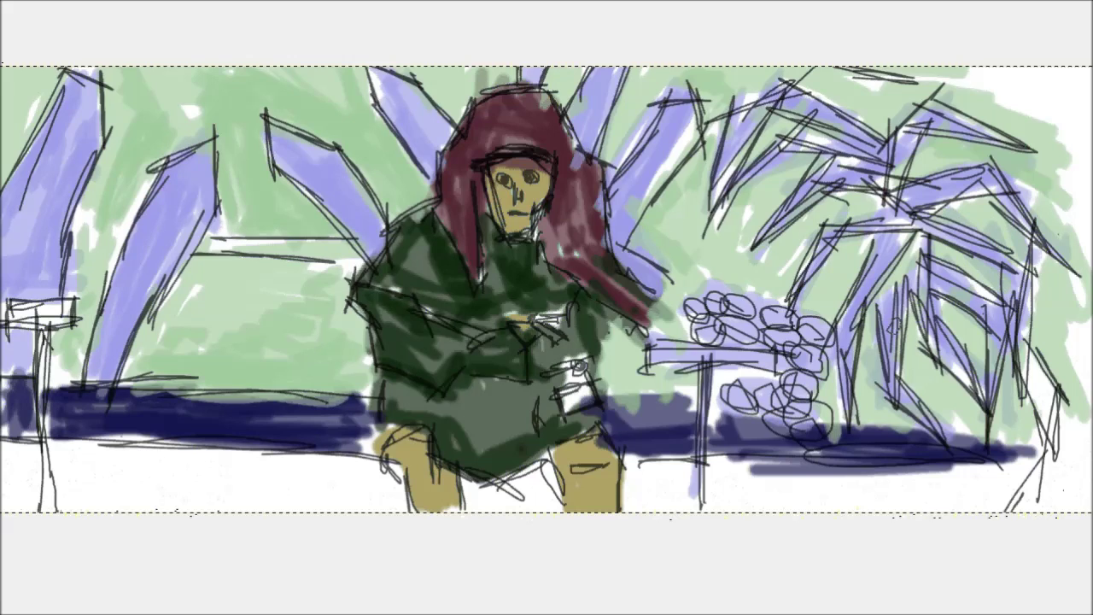
pyautogui.click(485, 211)
pyautogui.click(454, 233)
# Step: Switch to a pink colour and repaint the hood pink
pyautogui.moveTo(454, 233); pyautogui.dragTo(374, 234)
pyautogui.press('Return')
pyautogui.moveTo(471, 162); pyautogui.dragTo(483, 275)
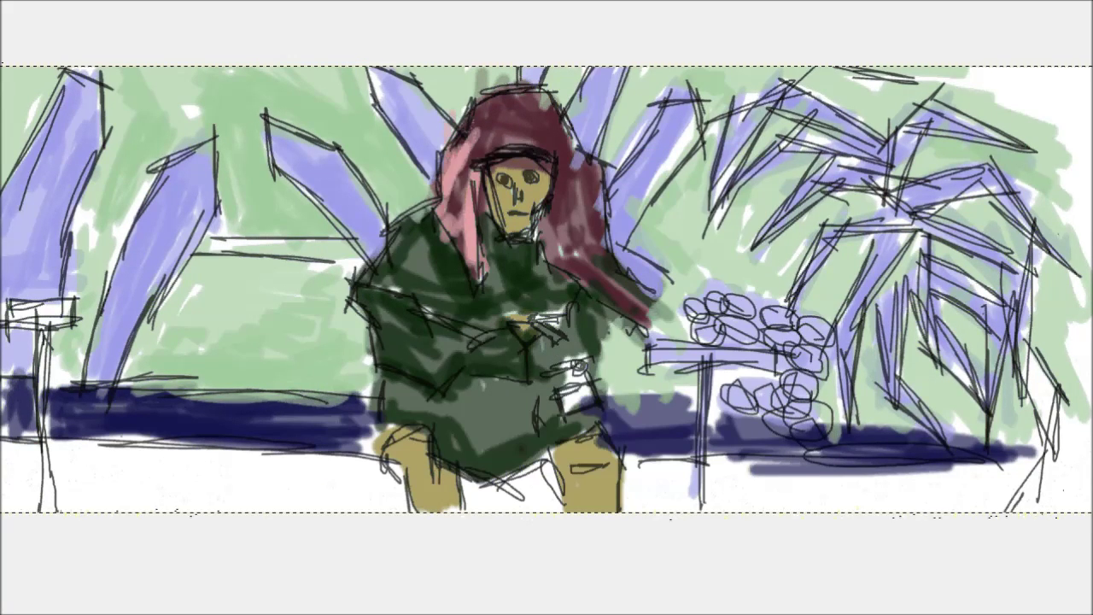
pyautogui.moveTo(468, 102); pyautogui.dragTo(474, 290)
pyautogui.moveTo(470, 145)
pyautogui.mouseDown()
pyautogui.moveTo(559, 128)
pyautogui.moveTo(632, 299)
pyautogui.moveTo(478, 94)
pyautogui.mouseUp()
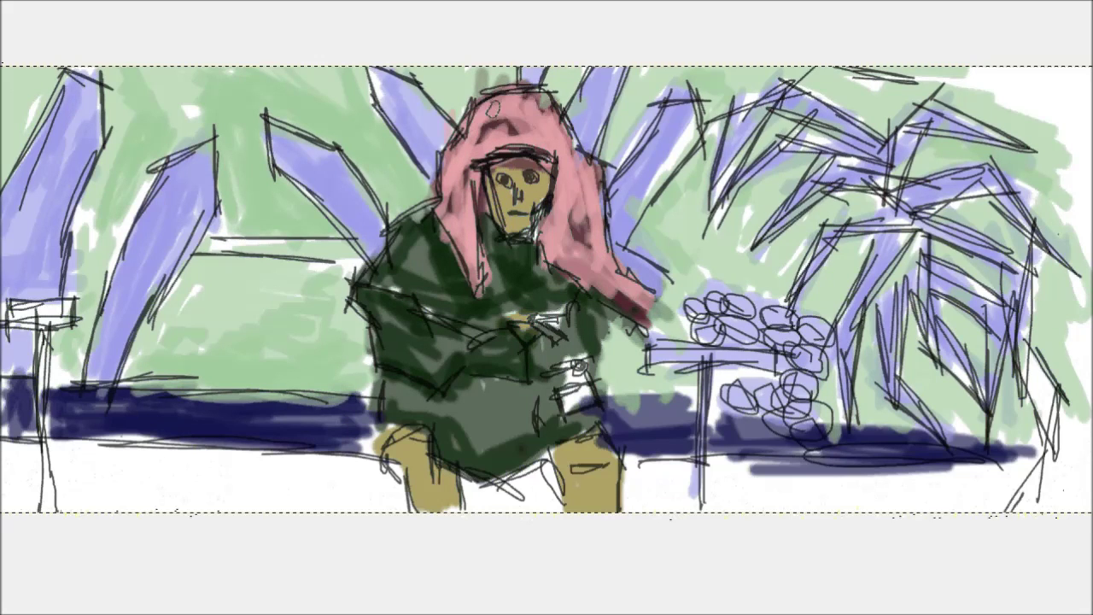
# Step: Lighten the olive colour to pale beige and repaint the legs with it
pyautogui.click(551, 400)
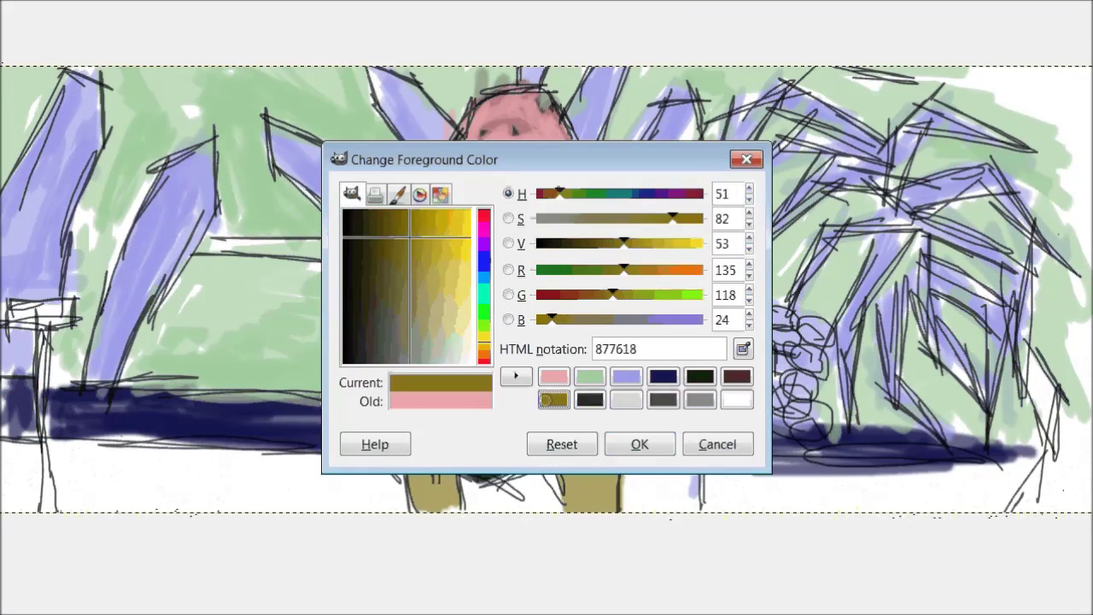
pyautogui.moveTo(625, 244)
pyautogui.mouseDown()
pyautogui.moveTo(681, 243)
pyautogui.moveTo(574, 218)
pyautogui.mouseUp()
pyautogui.click(640, 444)
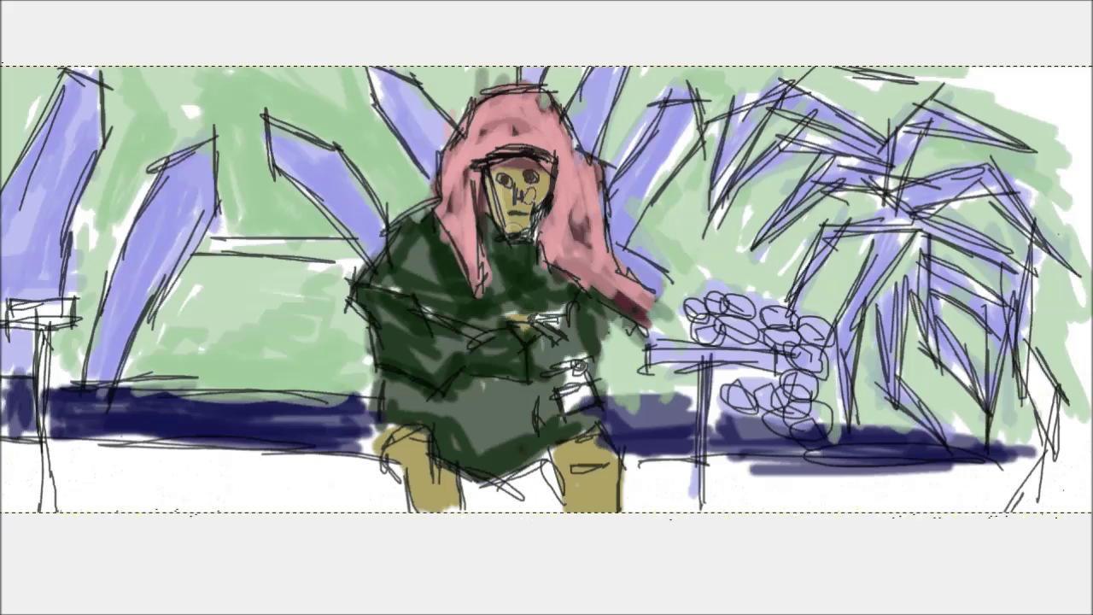
pyautogui.moveTo(598, 431); pyautogui.dragTo(594, 508)
pyautogui.moveTo(568, 444); pyautogui.dragTo(572, 491)
pyautogui.moveTo(418, 439); pyautogui.dragTo(402, 509)
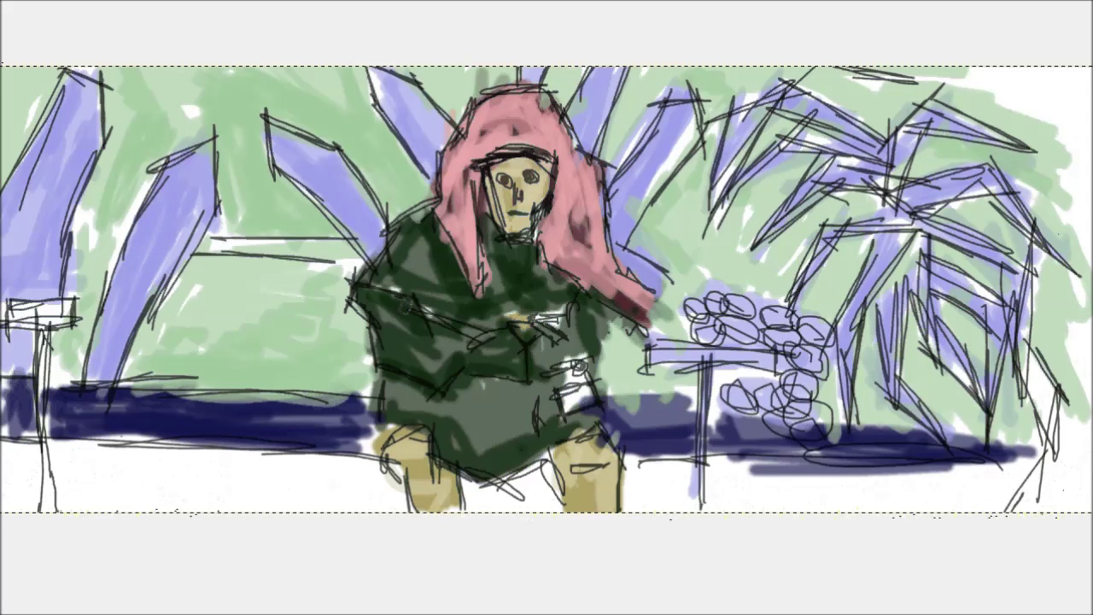
# Step: Paint the ground green at the bottom-left, around the legs and under the right bench
pyautogui.click(630, 376)
pyautogui.click(640, 444)
pyautogui.moveTo(111, 453)
pyautogui.mouseDown()
pyautogui.moveTo(393, 491)
pyautogui.moveTo(95, 504)
pyautogui.moveTo(51, 448)
pyautogui.moveTo(13, 504)
pyautogui.mouseUp()
pyautogui.moveTo(478, 449); pyautogui.dragTo(555, 504)
pyautogui.moveTo(632, 448)
pyautogui.mouseDown()
pyautogui.moveTo(658, 486)
pyautogui.moveTo(739, 474)
pyautogui.mouseUp()
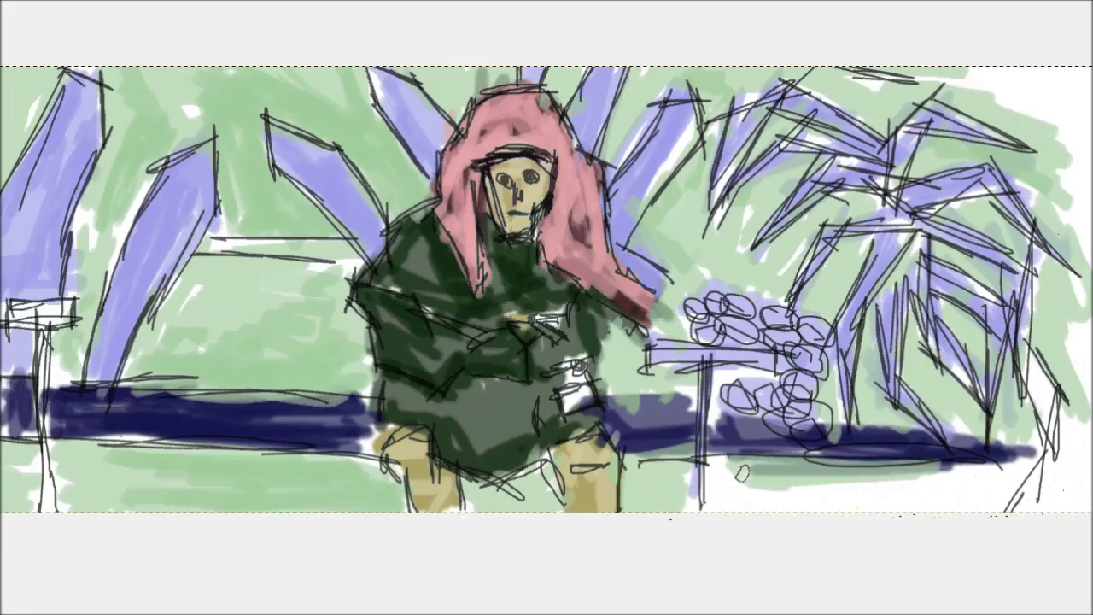
pyautogui.moveTo(1038, 500); pyautogui.dragTo(763, 455)
# Step: Add dark red strokes over the pink hood
pyautogui.click(559, 398)
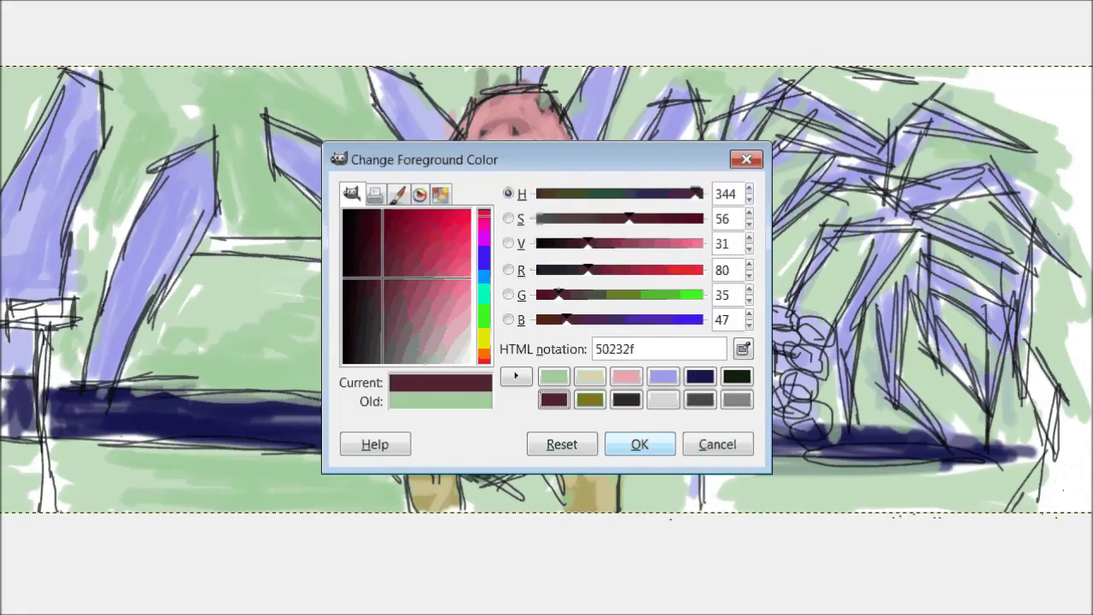
pyautogui.click(640, 444)
pyautogui.moveTo(555, 158); pyautogui.dragTo(564, 274)
pyautogui.moveTo(597, 204); pyautogui.dragTo(632, 291)
pyautogui.moveTo(521, 107)
pyautogui.mouseDown()
pyautogui.moveTo(572, 184)
pyautogui.moveTo(598, 282)
pyautogui.mouseUp()
pyautogui.moveTo(478, 128); pyautogui.dragTo(564, 85)
pyautogui.moveTo(530, 128); pyautogui.dragTo(466, 256)
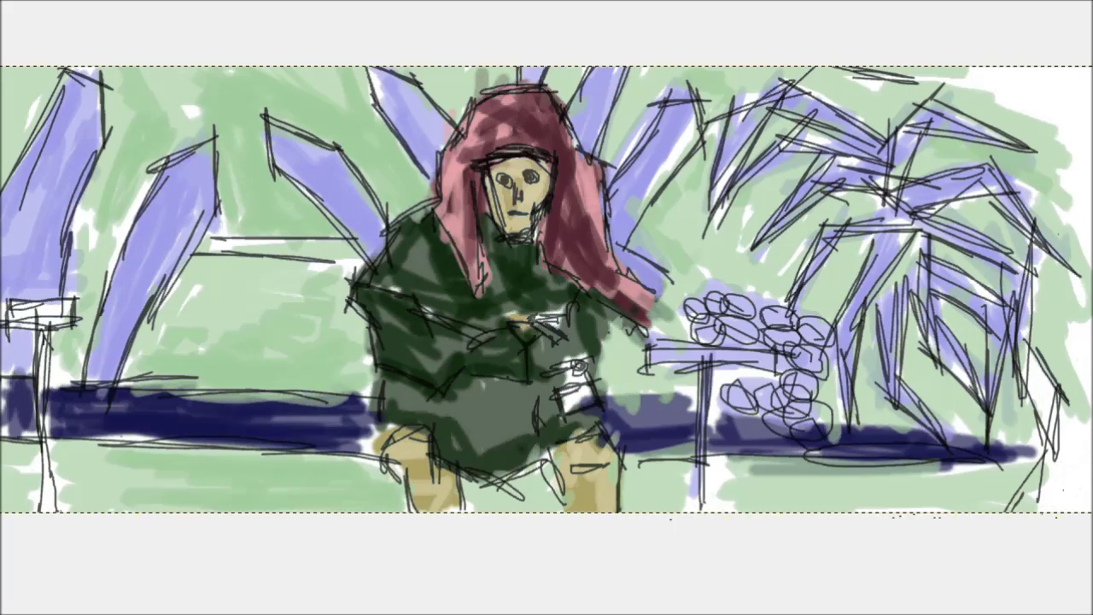
pyautogui.moveTo(453, 119); pyautogui.dragTo(461, 273)
pyautogui.moveTo(504, 73); pyautogui.dragTo(449, 291)
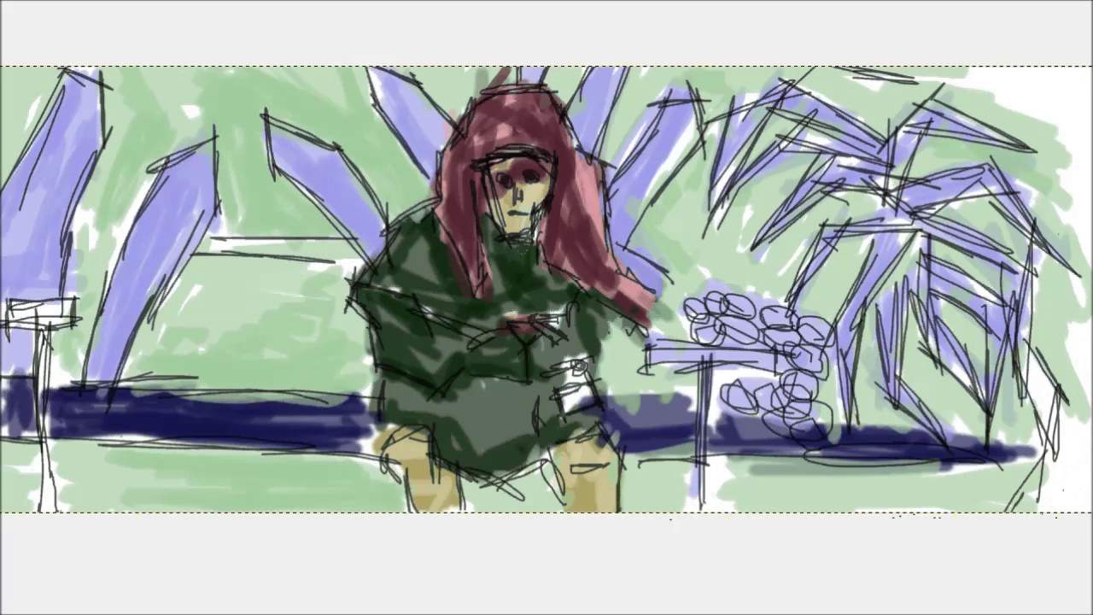